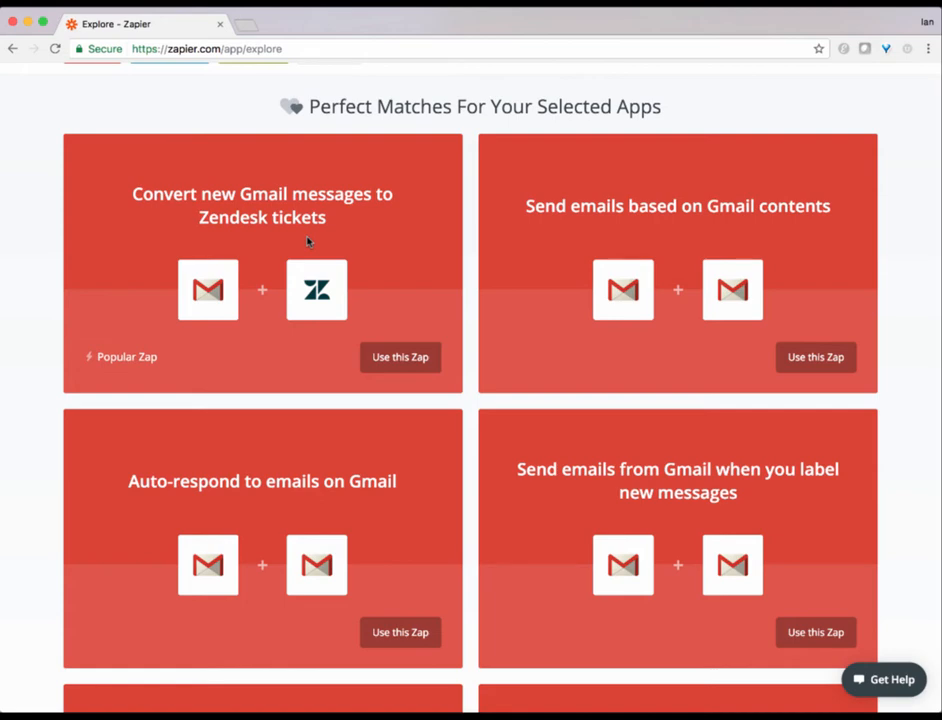
Step: Browse the app list on the Zapier Explore page
{"action": "scroll", "coordinate": [494, 679], "scroll_direction": "up", "scroll_amount": 15}
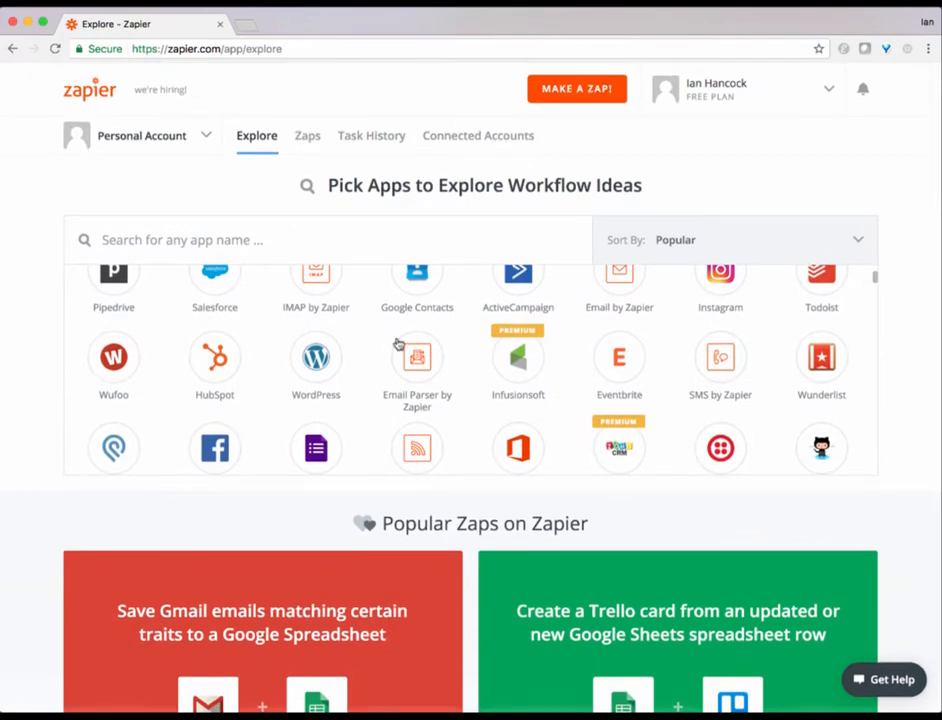
{"action": "scroll", "coordinate": [271, 395], "scroll_direction": "down", "scroll_amount": 3}
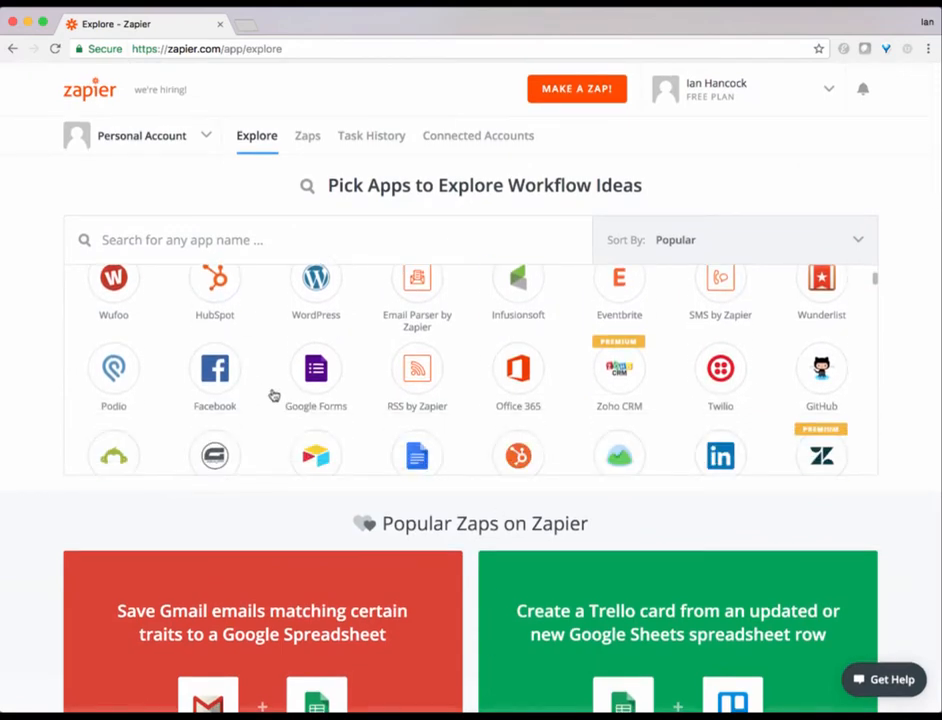
{"action": "scroll", "coordinate": [273, 395], "scroll_direction": "down", "scroll_amount": 5}
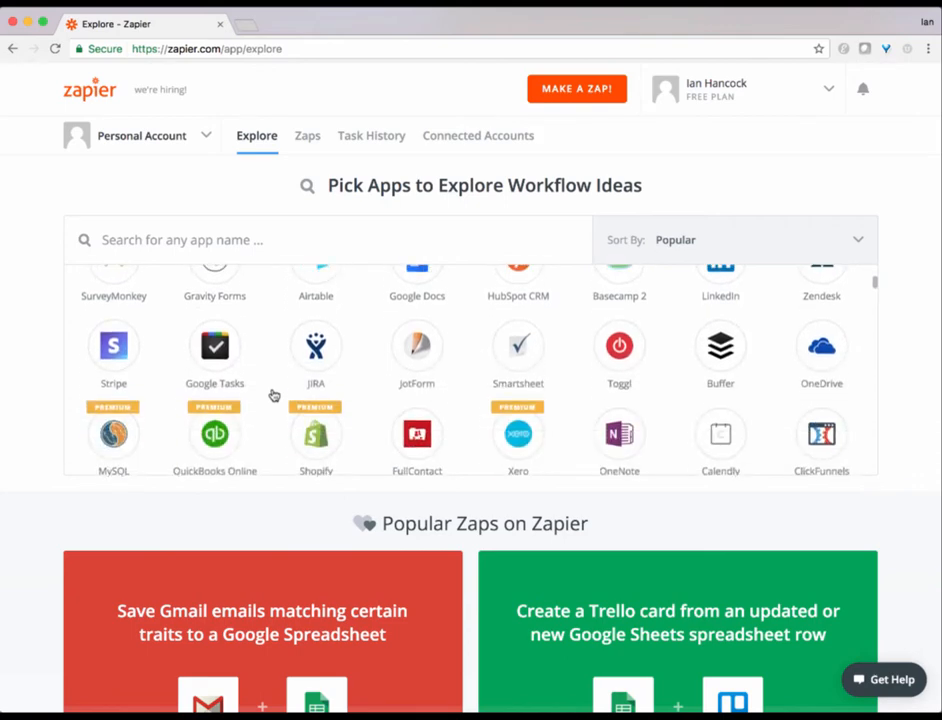
{"action": "scroll", "coordinate": [273, 395], "scroll_direction": "down", "scroll_amount": 3}
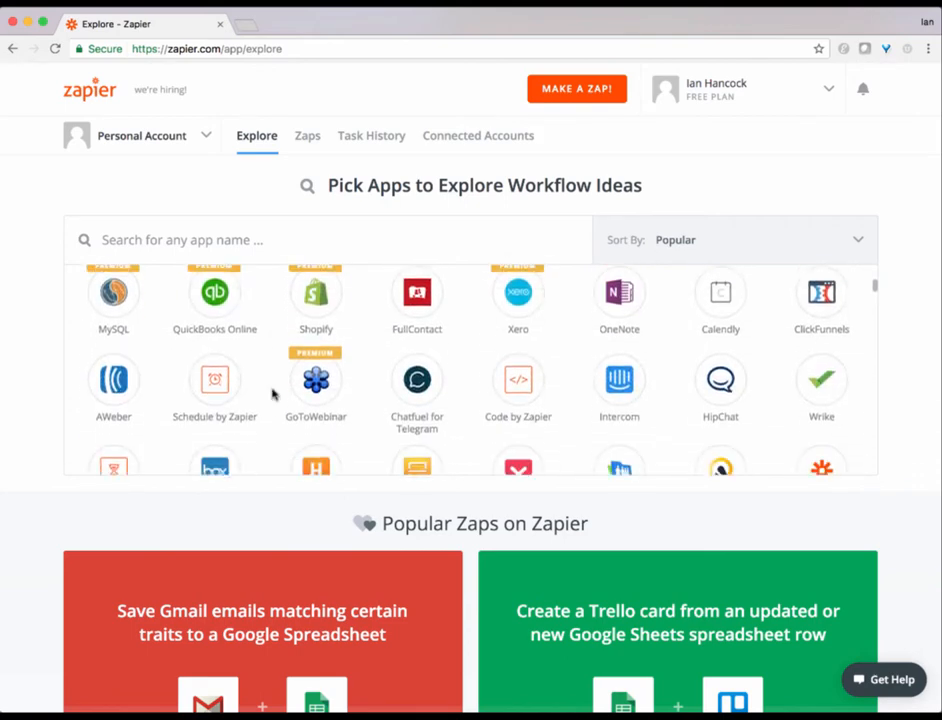
{"action": "scroll", "coordinate": [271, 393], "scroll_direction": "down", "scroll_amount": 1}
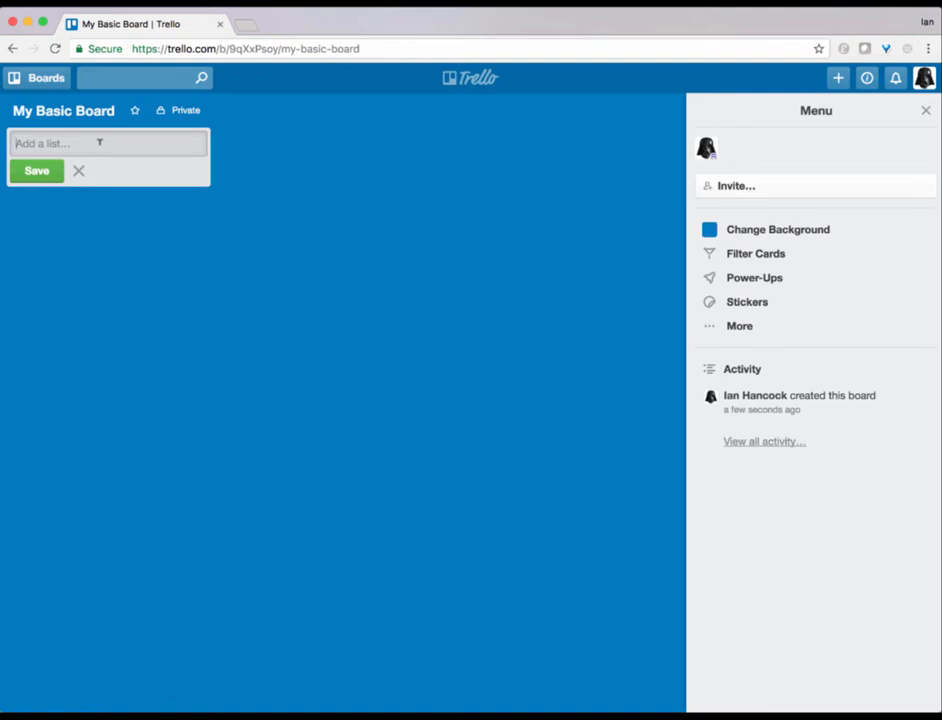
Step: Add the lists To Do and Approved to the Trello board
{"action": "type", "text": "To Do"}
{"action": "key", "text": "Return"}
{"action": "type", "text": "A"}
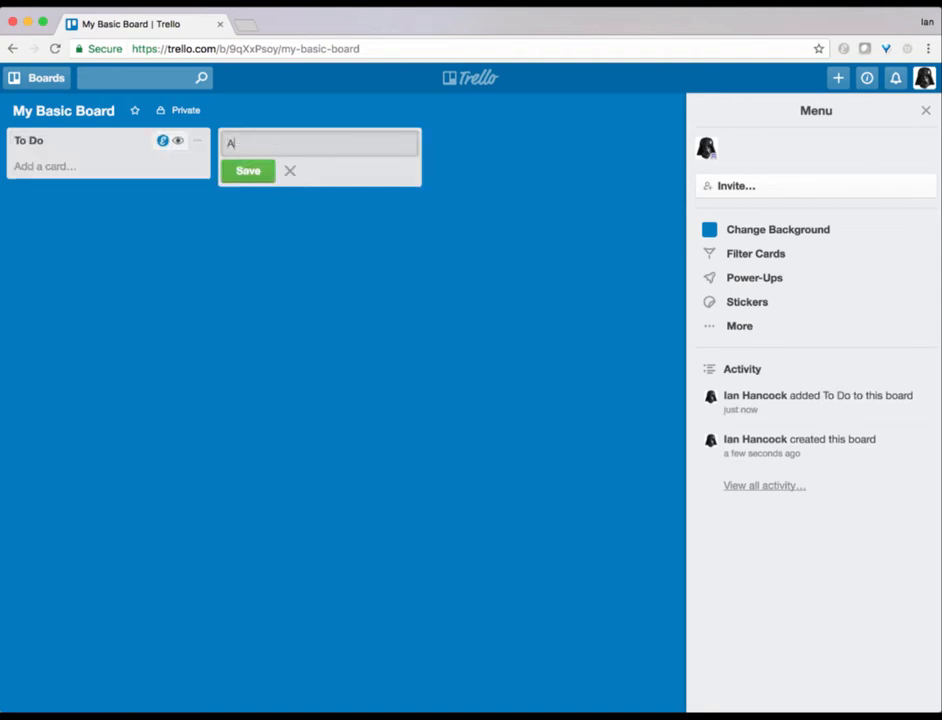
{"action": "type", "text": "pproved"}
{"action": "key", "text": "Return"}
Step: Add the lists In Progress and Completed to the board
{"action": "type", "text": "I"}
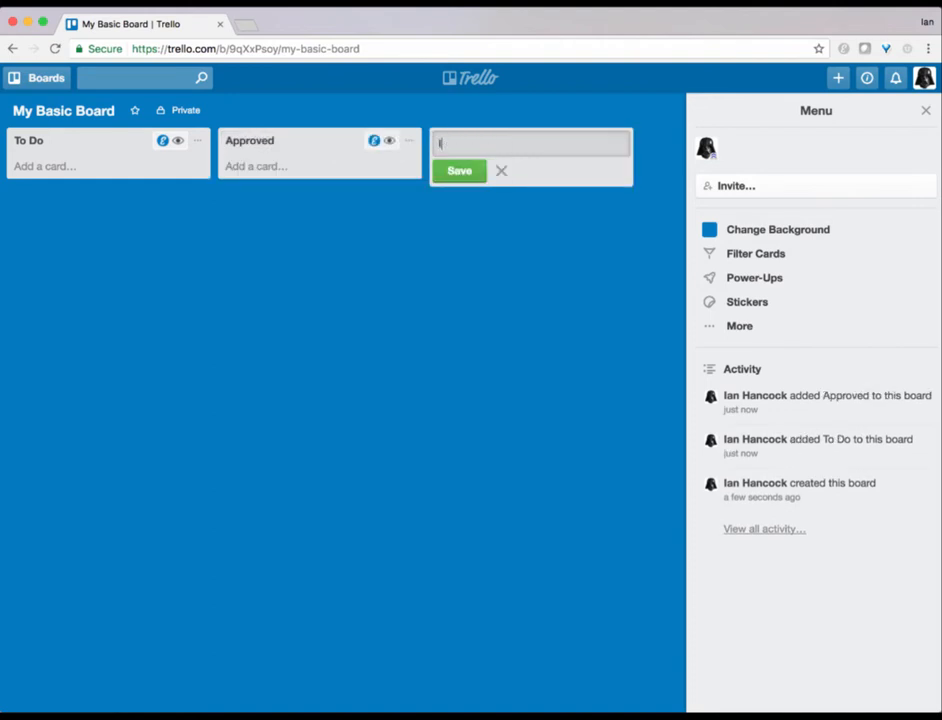
{"action": "type", "text": "n Progress"}
{"action": "key", "text": "Return"}
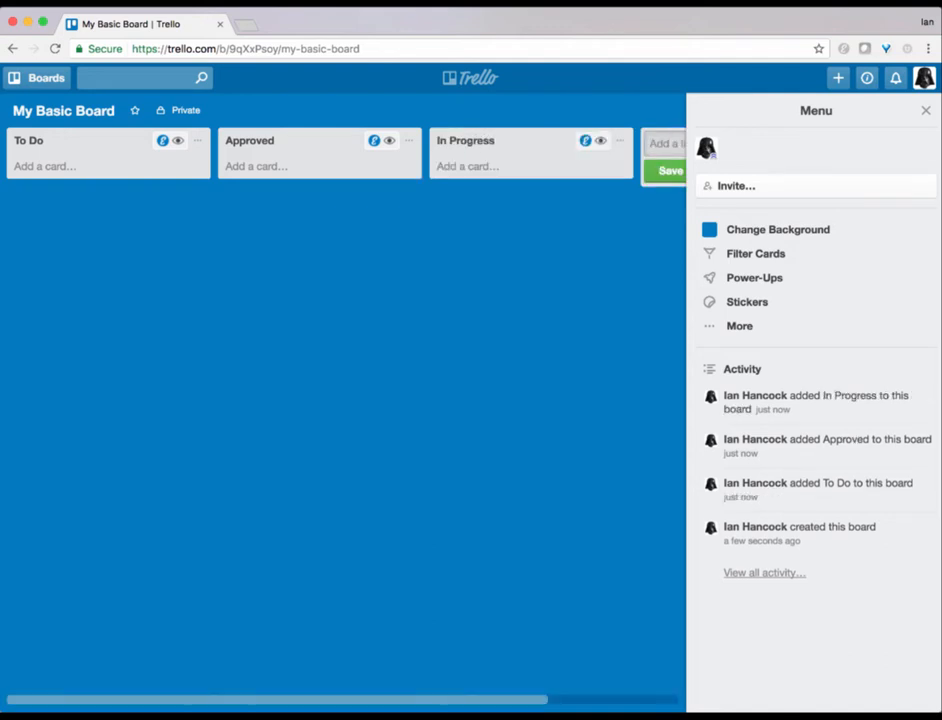
{"action": "type", "text": "Completed"}
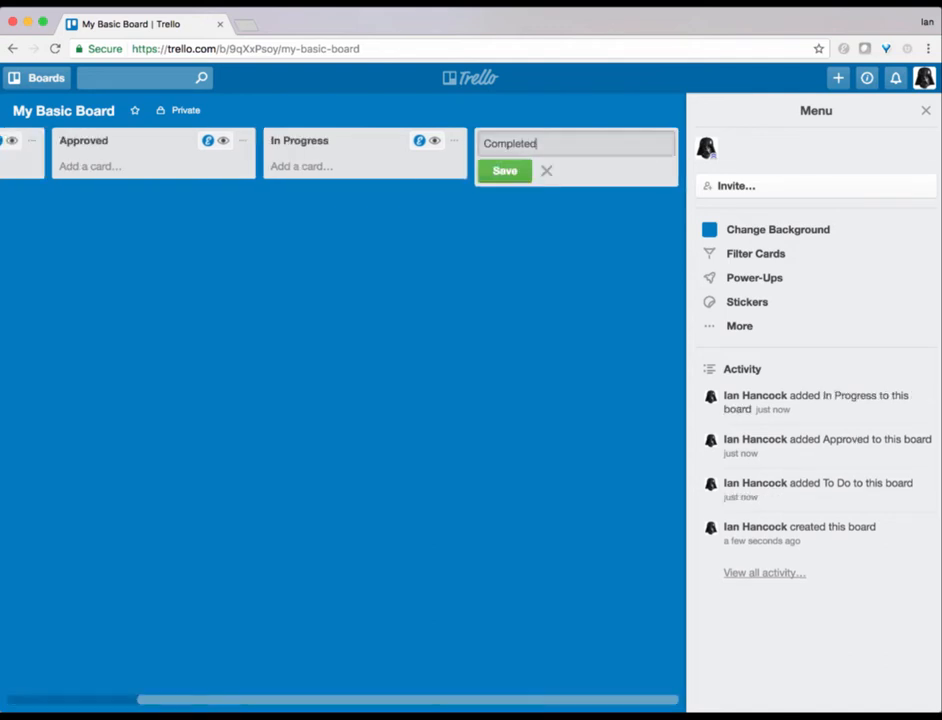
{"action": "key", "text": "Return"}
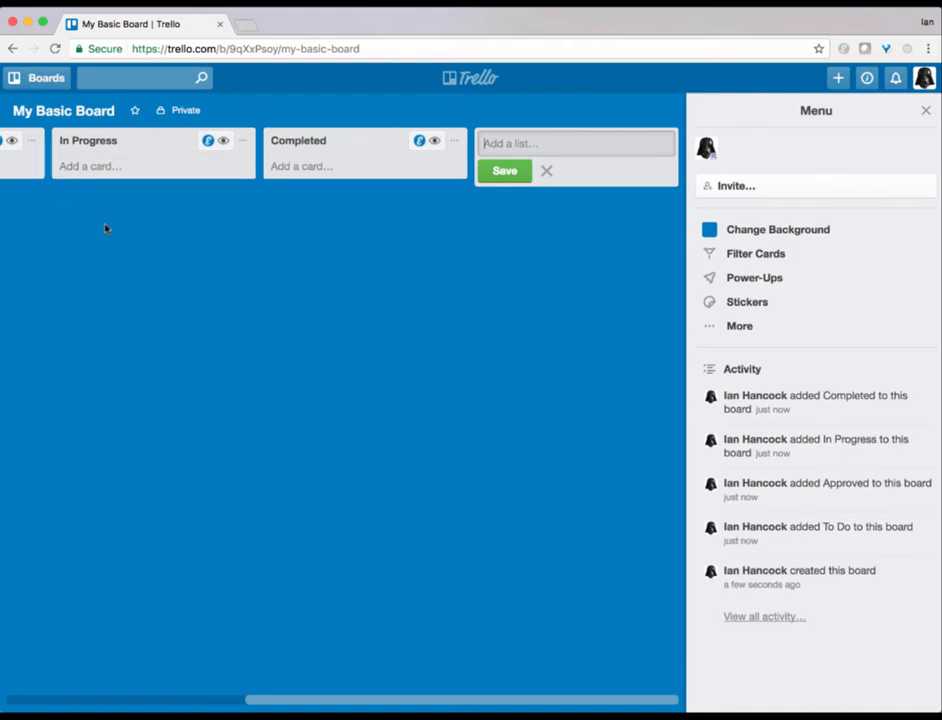
Step: Add cards Task 1, Task 2, Task3 and Task 4 to the To Do list
{"action": "scroll", "coordinate": [105, 227], "scroll_direction": "left", "scroll_amount": 5}
{"action": "left_click", "coordinate": [52, 167]}
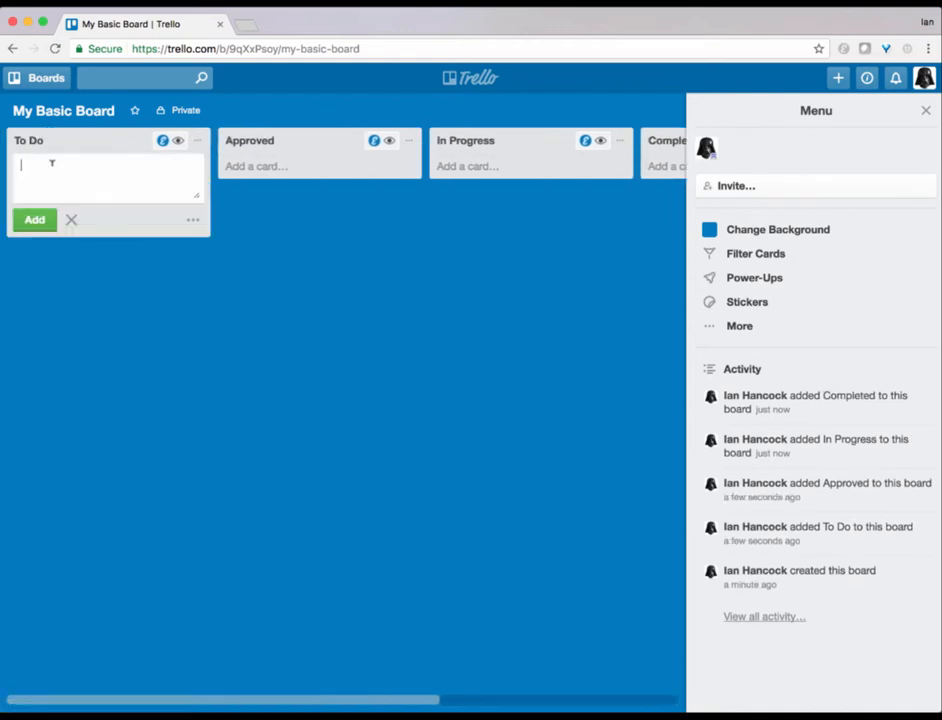
{"action": "type", "text": "Task 1"}
{"action": "key", "text": "Return"}
{"action": "type", "text": "Task 2"}
{"action": "key", "text": "Return"}
{"action": "type", "text": "Ta"}
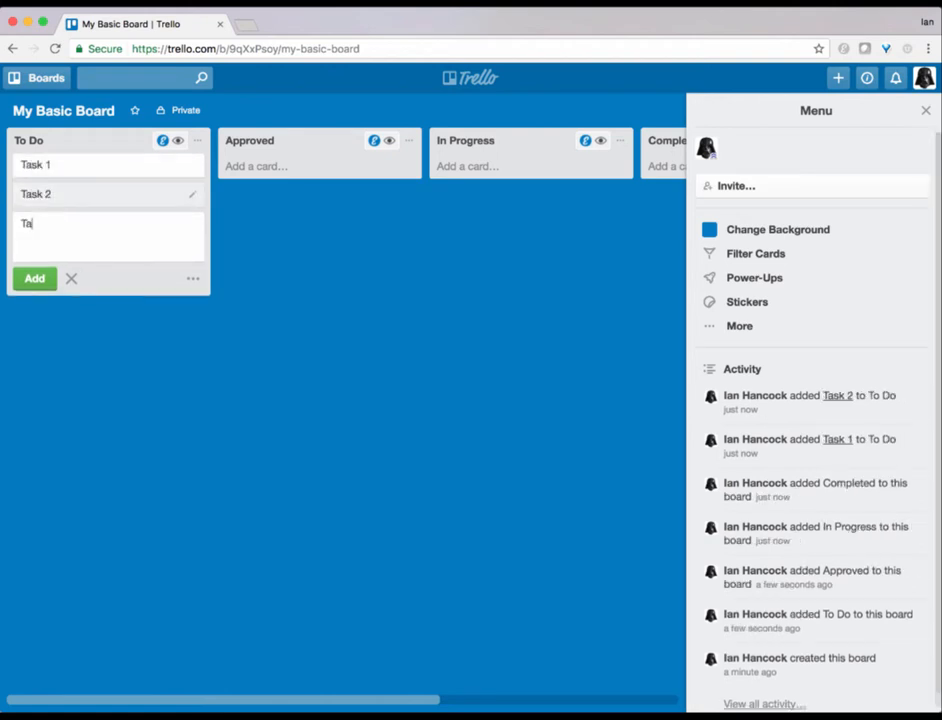
{"action": "type", "text": "sk3"}
{"action": "key", "text": "Return"}
{"action": "type", "text": "Task 4"}
{"action": "key", "text": "Return"}
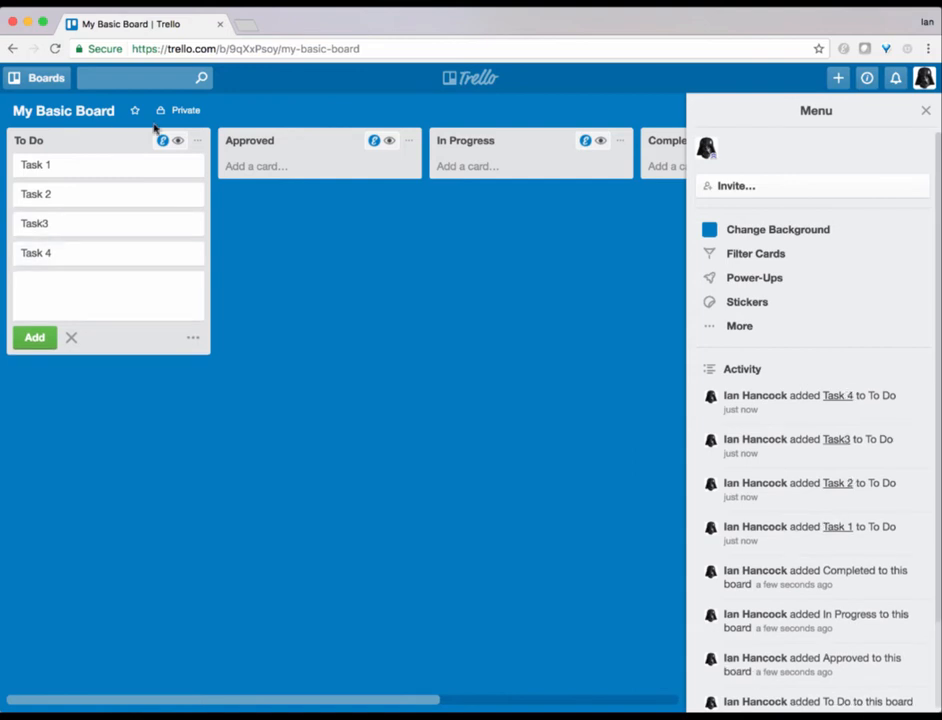
Step: Move Task 2 to Approved, Task3 to In Progress and Task 4 to Completed, closing the card composer
{"action": "left_click_drag", "start_coordinate": [128, 194], "coordinate": [301, 177]}
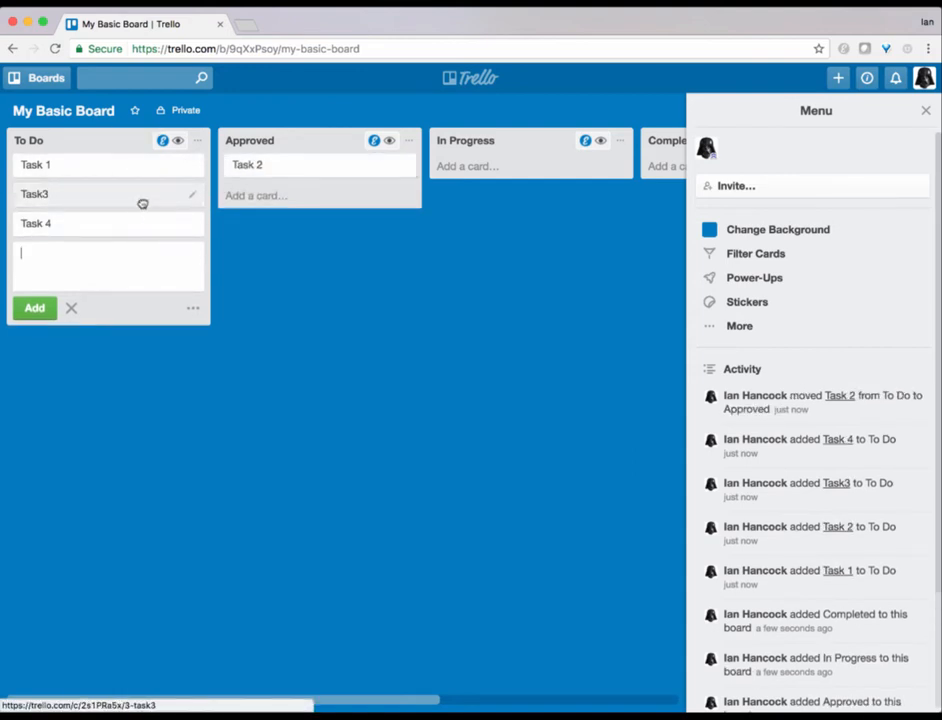
{"action": "left_click_drag", "start_coordinate": [143, 204], "coordinate": [437, 205]}
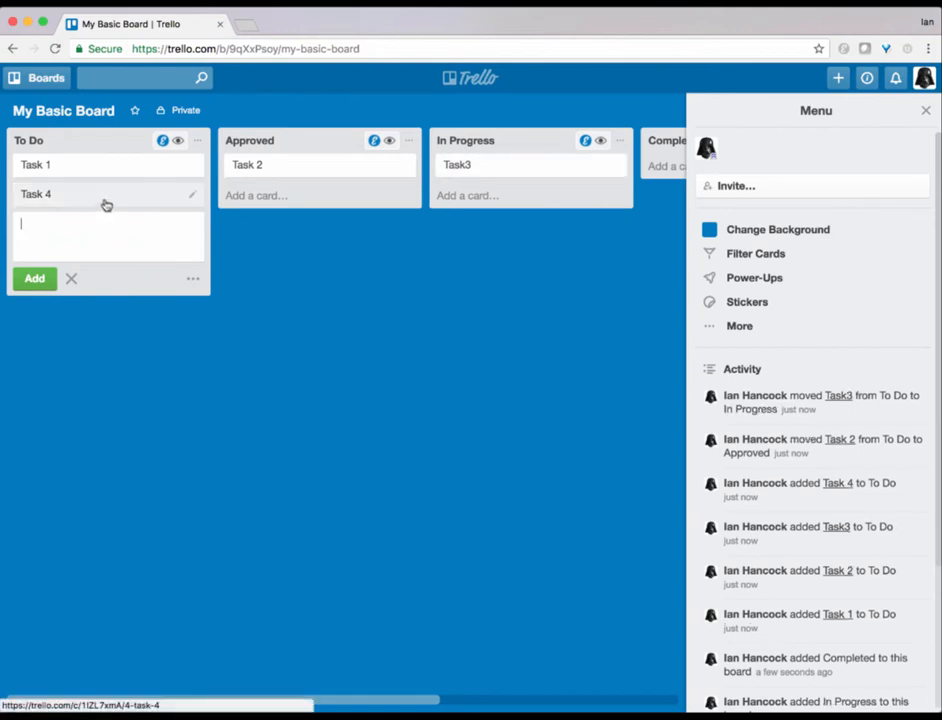
{"action": "left_click_drag", "start_coordinate": [103, 202], "coordinate": [391, 179]}
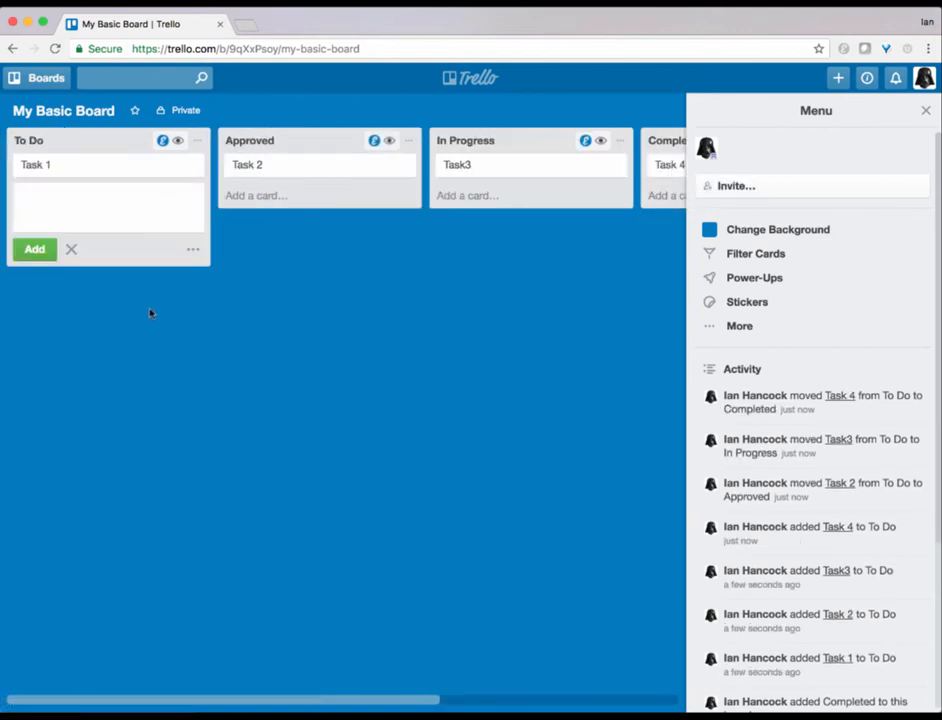
{"action": "left_click", "coordinate": [71, 250]}
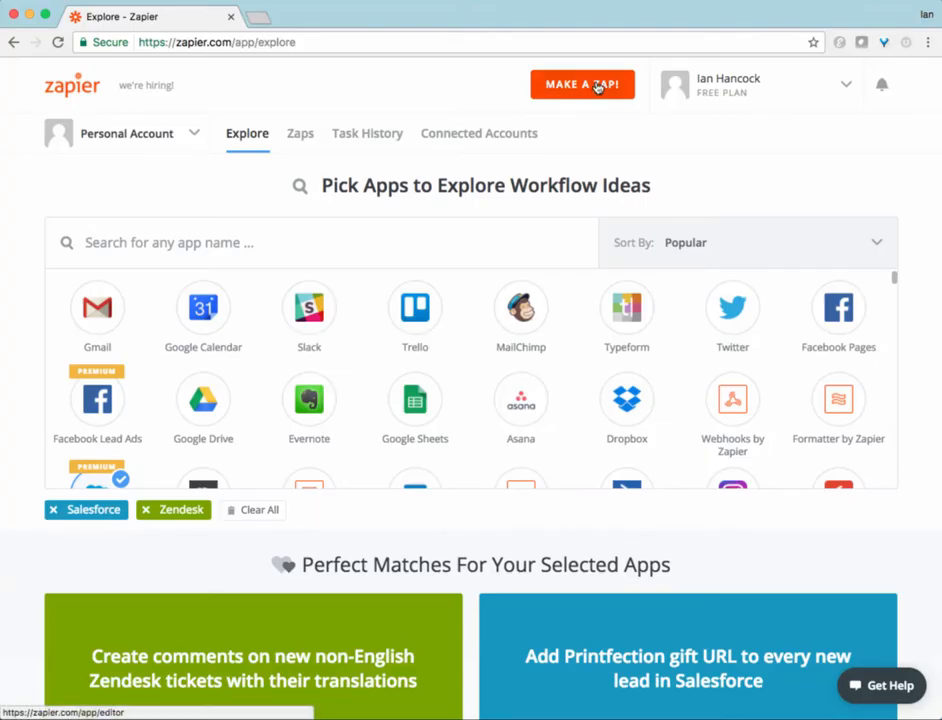
Step: Start a new Zap with Trello's Card Moved to List trigger, testing and keeping Trello Account #1
{"action": "left_click", "coordinate": [597, 87]}
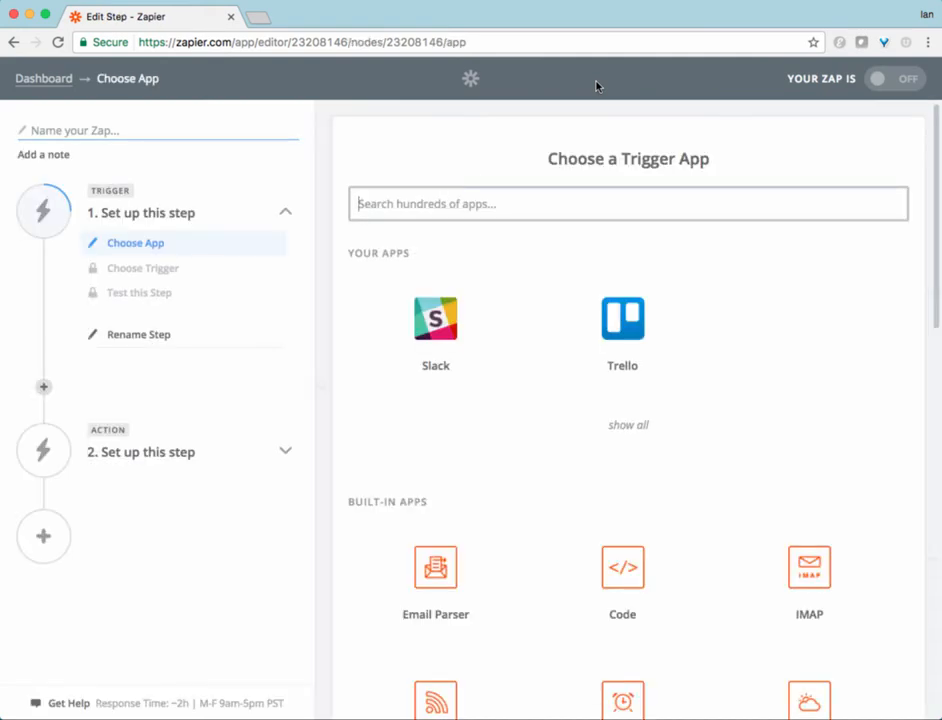
{"action": "left_click", "coordinate": [616, 340]}
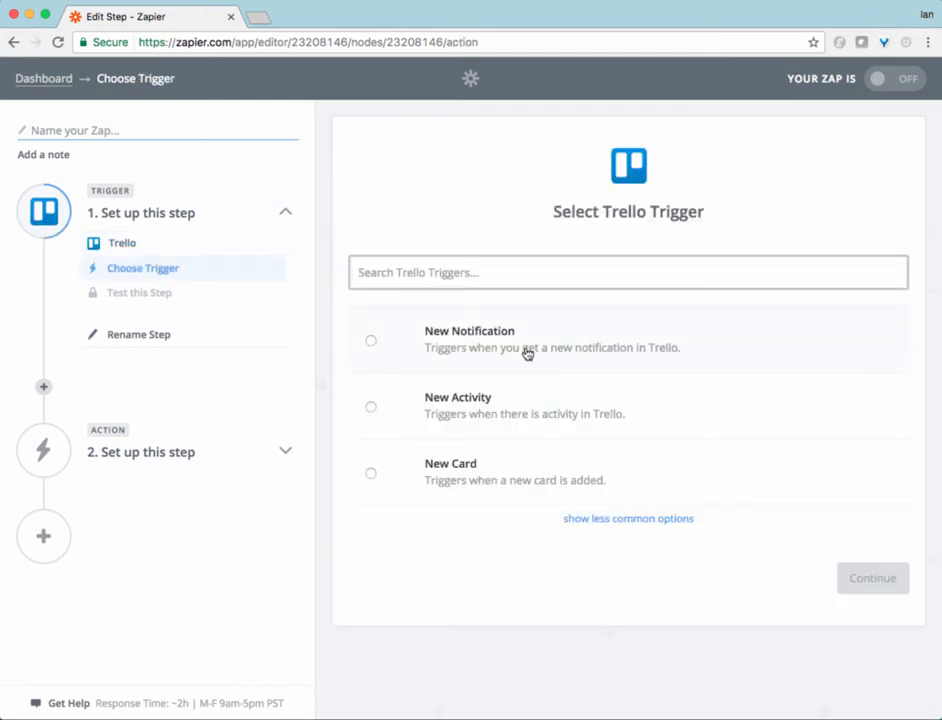
{"action": "left_click", "coordinate": [592, 520]}
{"action": "scroll", "coordinate": [592, 524], "scroll_direction": "down", "scroll_amount": 3}
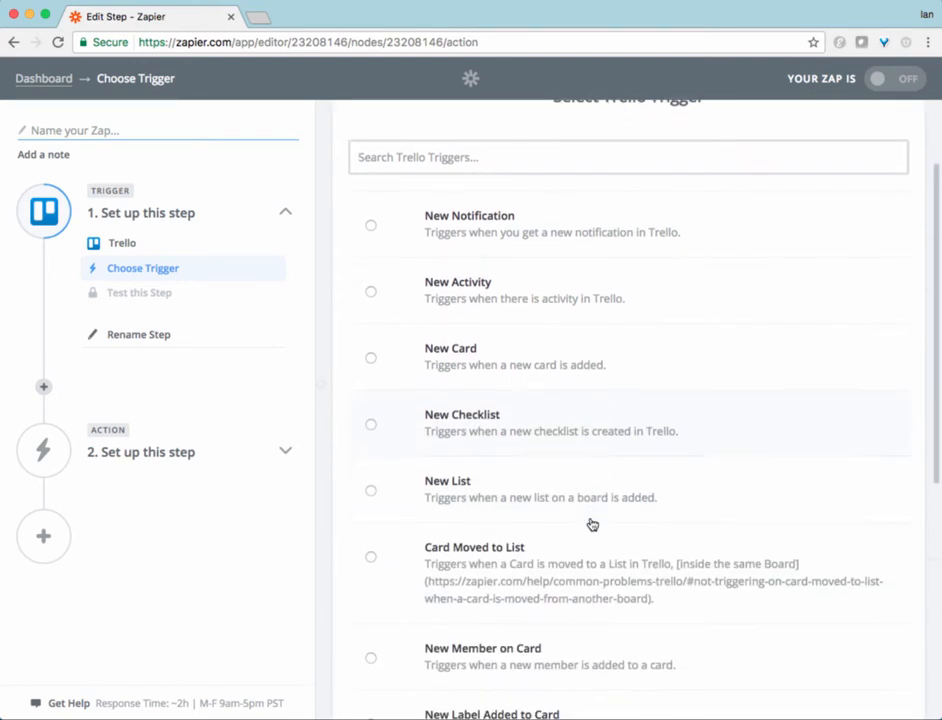
{"action": "scroll", "coordinate": [592, 524], "scroll_direction": "down", "scroll_amount": 2}
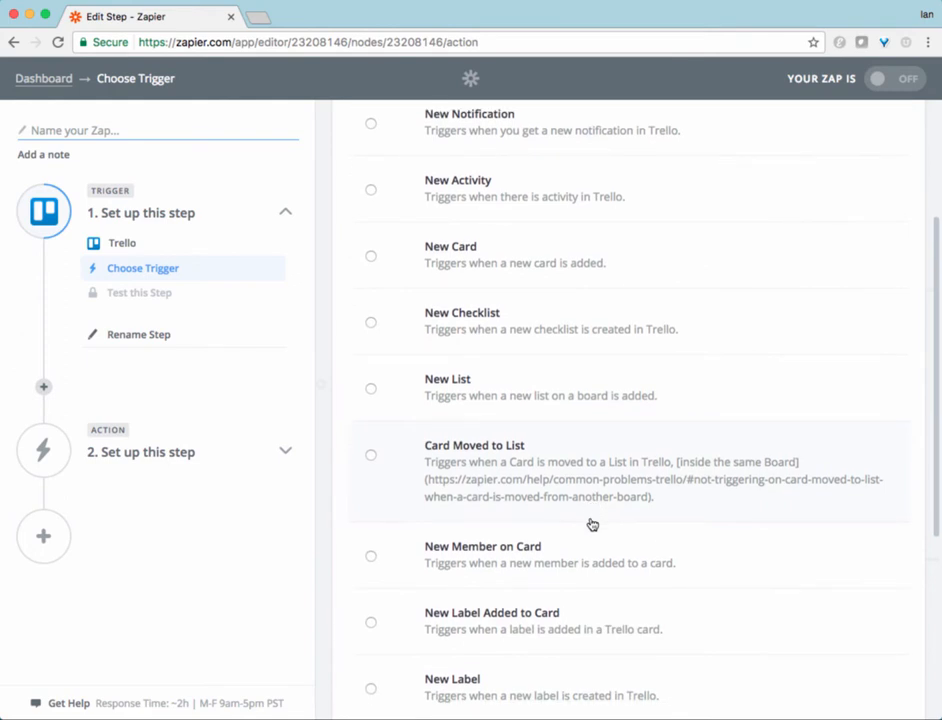
{"action": "left_click", "coordinate": [371, 456]}
{"action": "scroll", "coordinate": [515, 471], "scroll_direction": "down", "scroll_amount": 5}
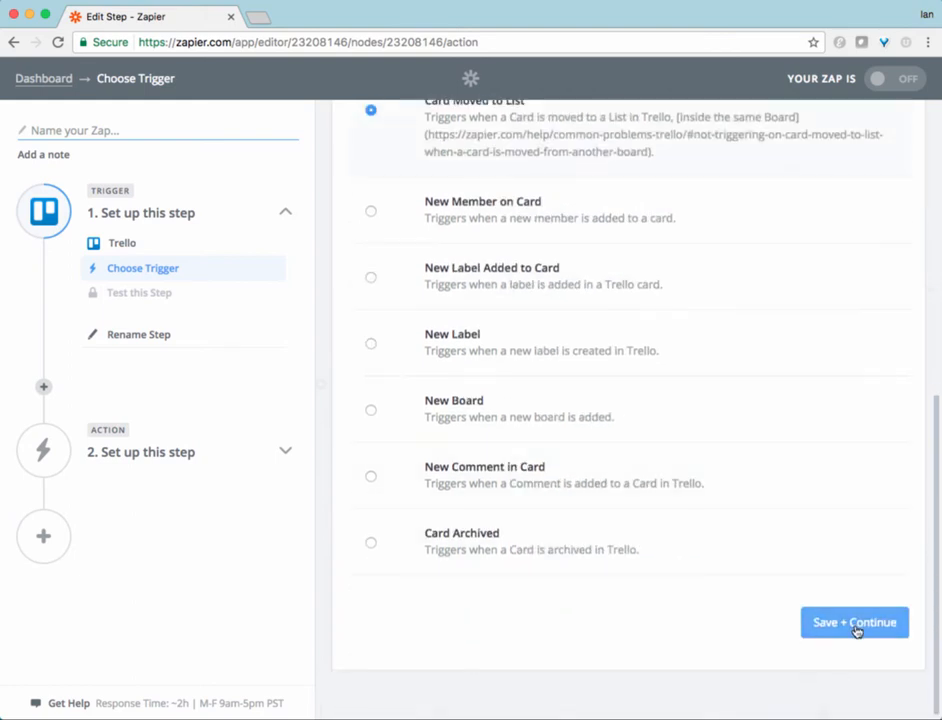
{"action": "left_click", "coordinate": [822, 622]}
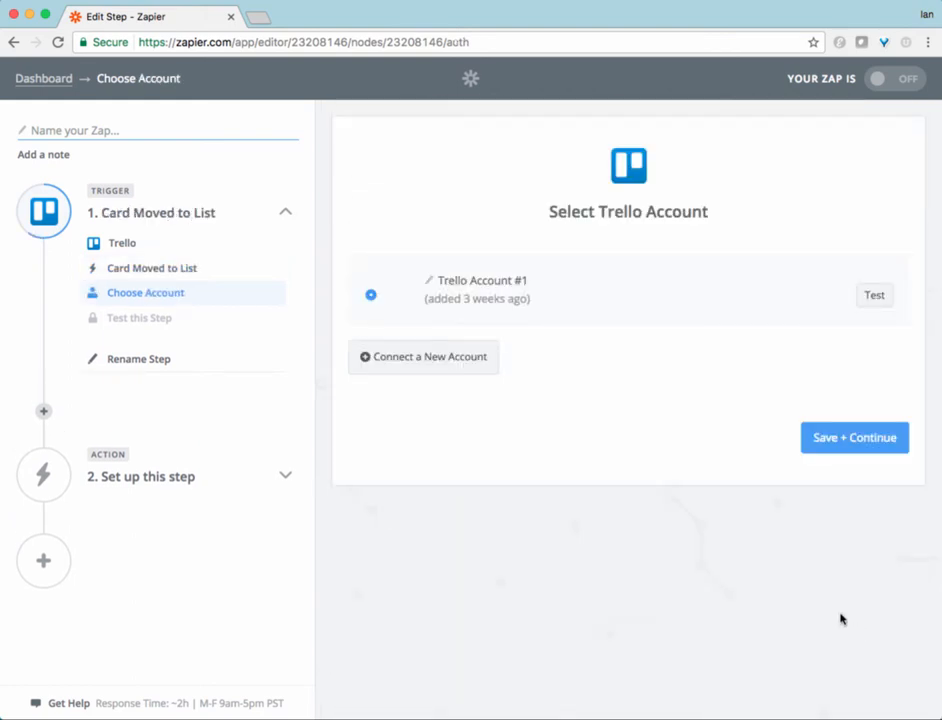
{"action": "left_click", "coordinate": [874, 302]}
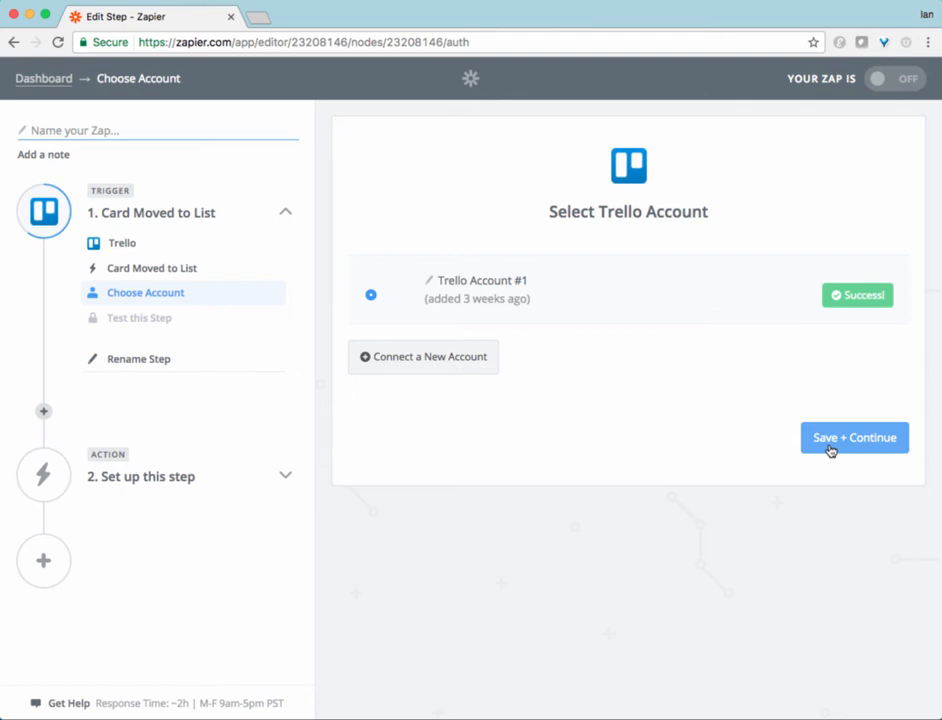
{"action": "left_click", "coordinate": [829, 451]}
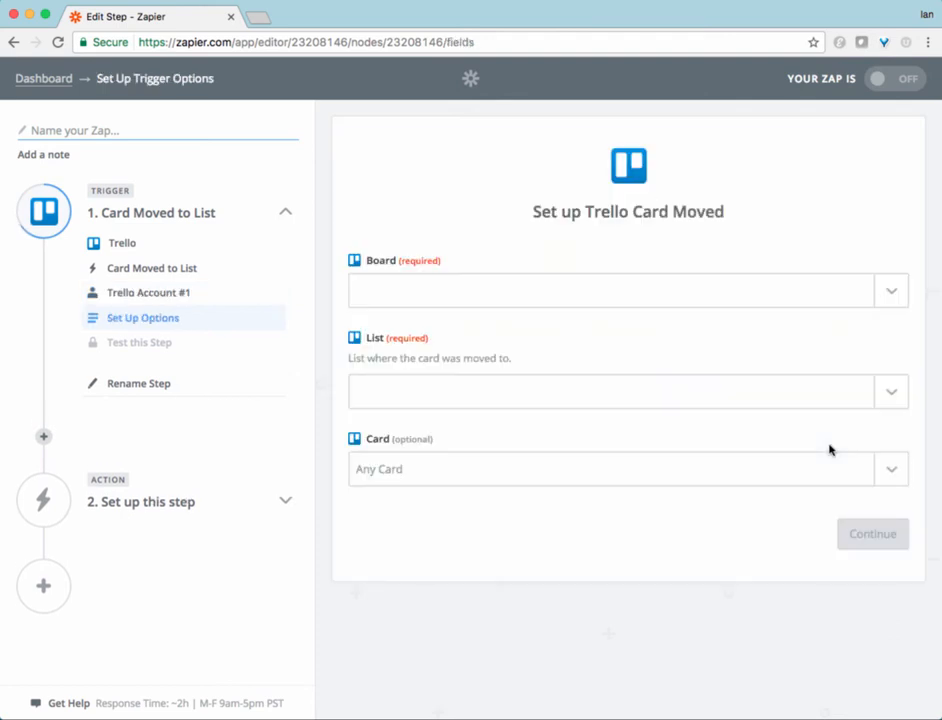
Step: Set the trigger's board to Sync-erwinEAagile and list to Approved, then test the trigger and continue
{"action": "left_click", "coordinate": [898, 292]}
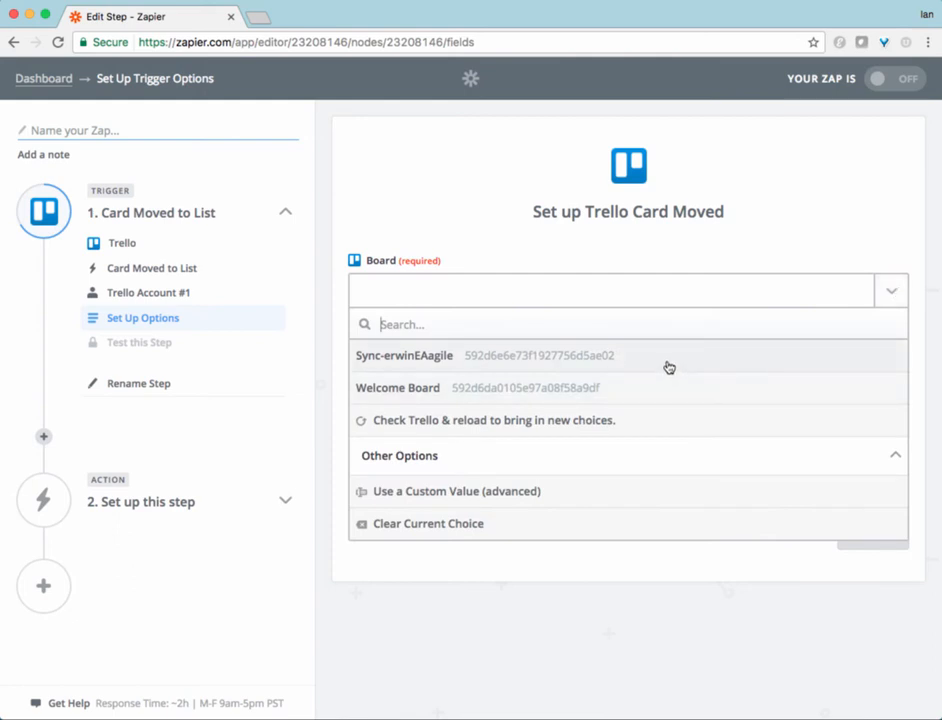
{"action": "left_click", "coordinate": [668, 366]}
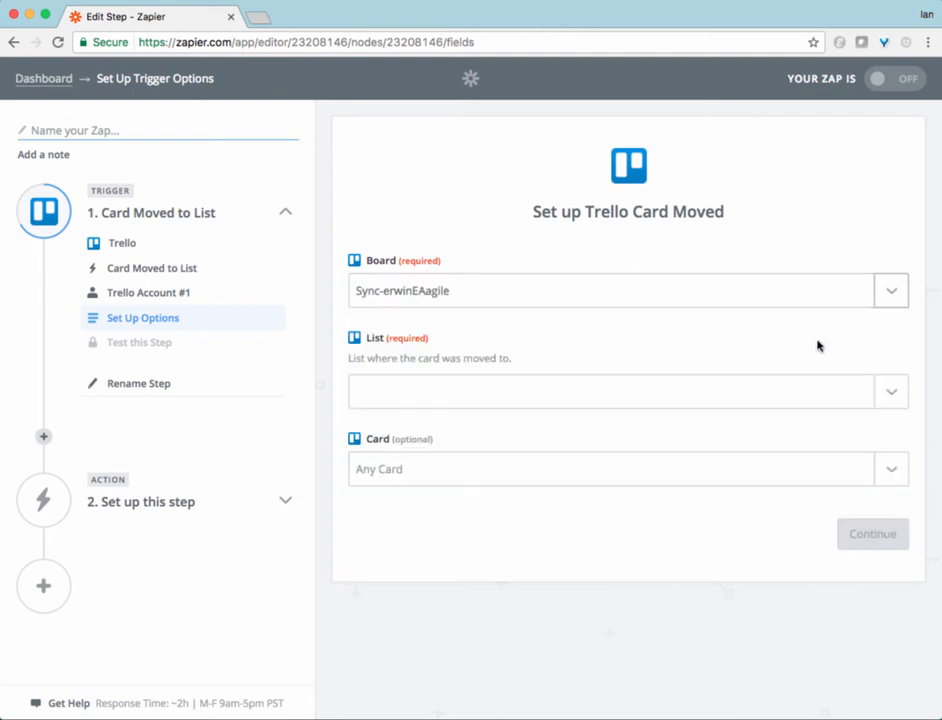
{"action": "left_click", "coordinate": [893, 391]}
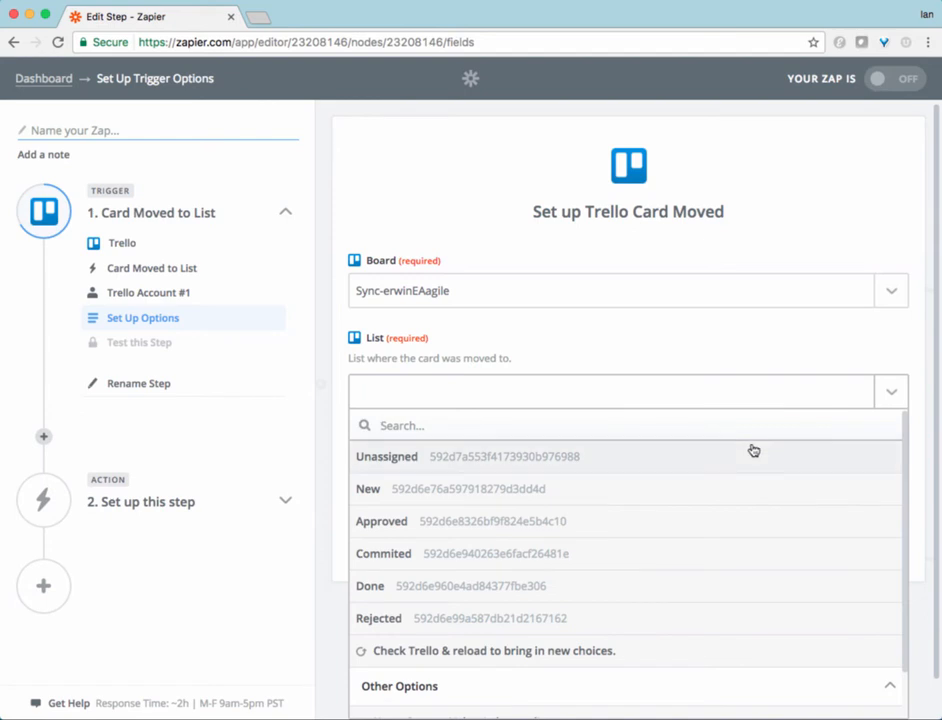
{"action": "left_click", "coordinate": [532, 522]}
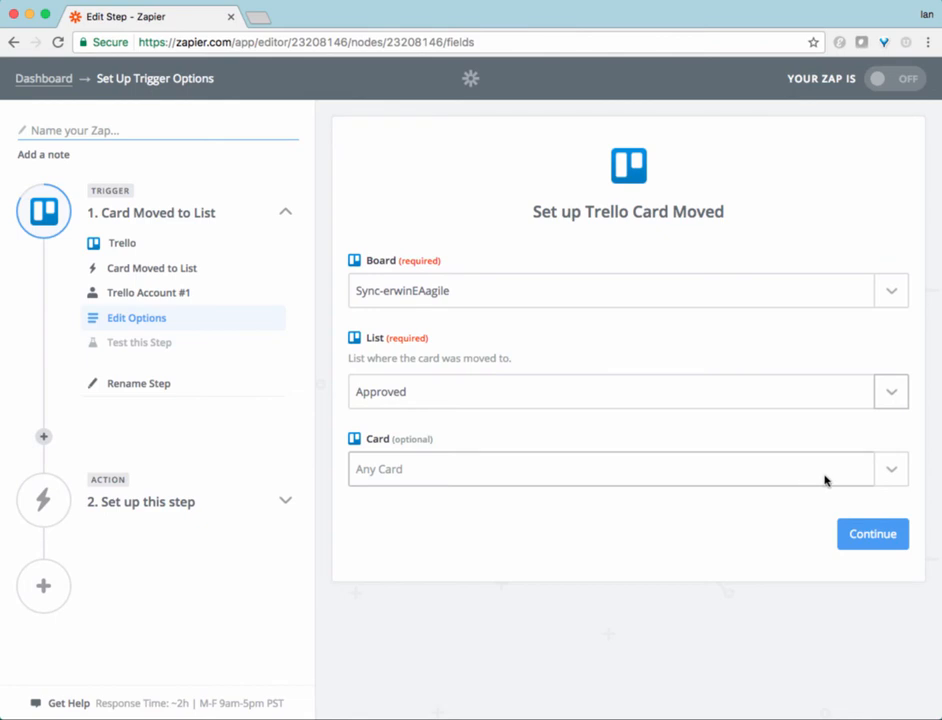
{"action": "left_click", "coordinate": [872, 542]}
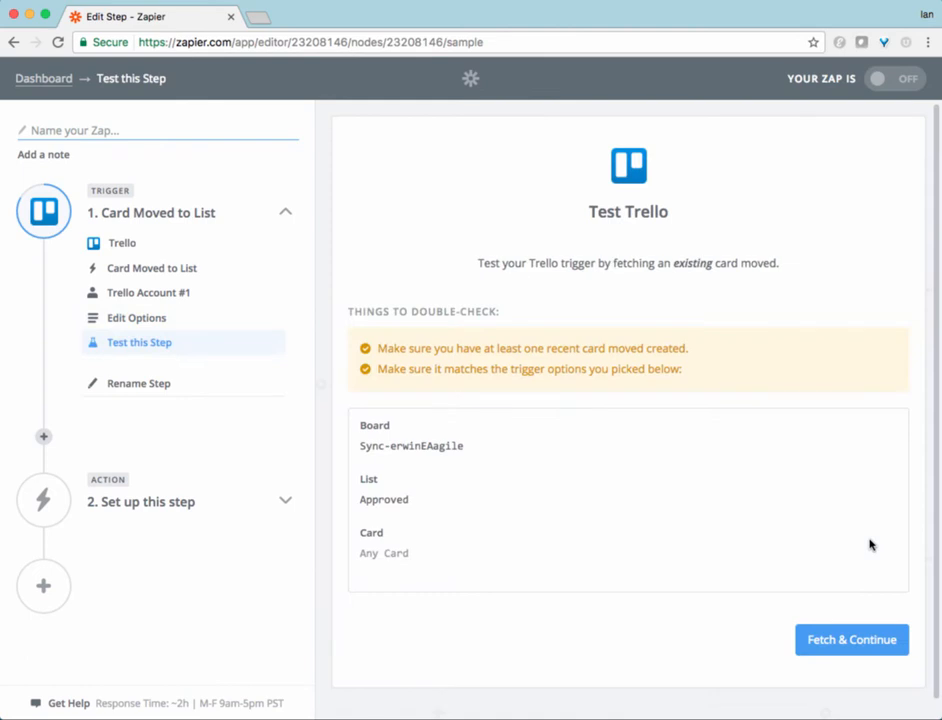
{"action": "left_click", "coordinate": [834, 640]}
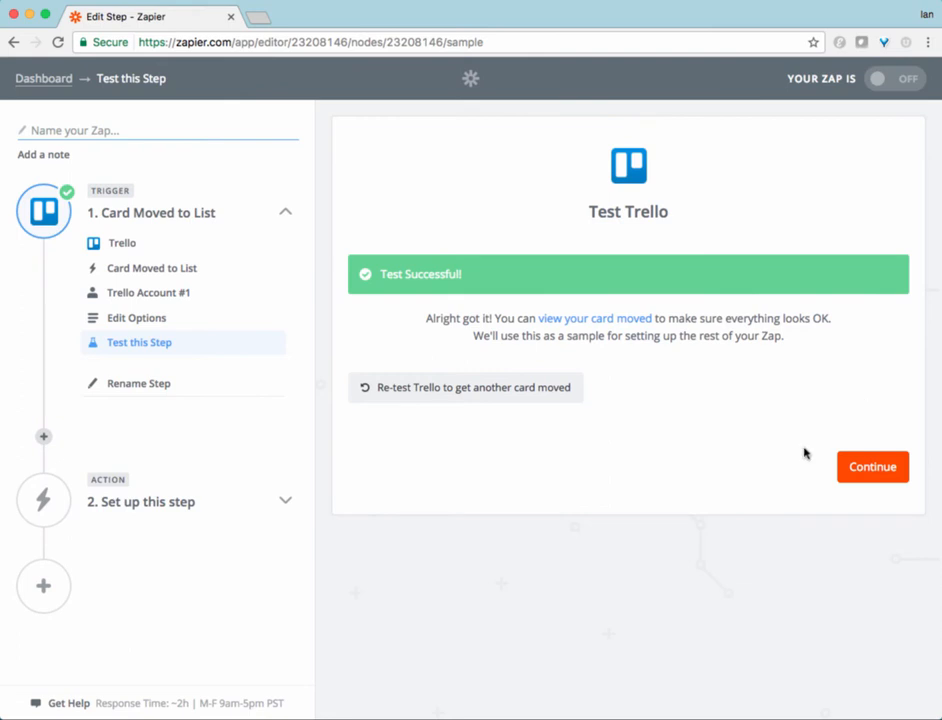
{"action": "left_click", "coordinate": [860, 477]}
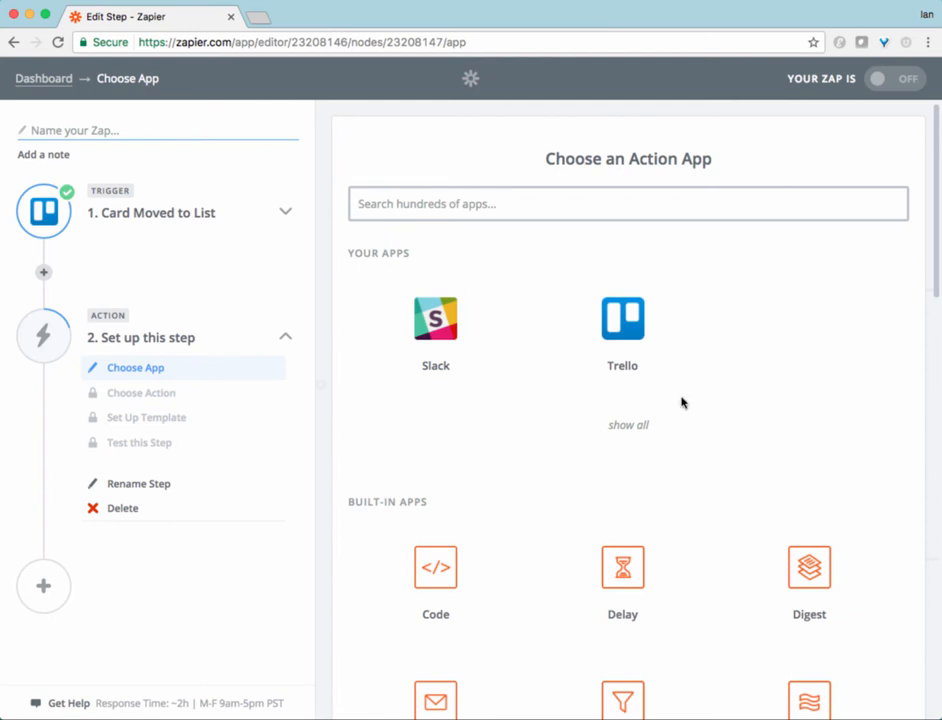
Step: Choose Webhooks as the action app with the POST action
{"action": "scroll", "coordinate": [680, 399], "scroll_direction": "down", "scroll_amount": 5}
{"action": "scroll", "coordinate": [682, 403], "scroll_direction": "down", "scroll_amount": 3}
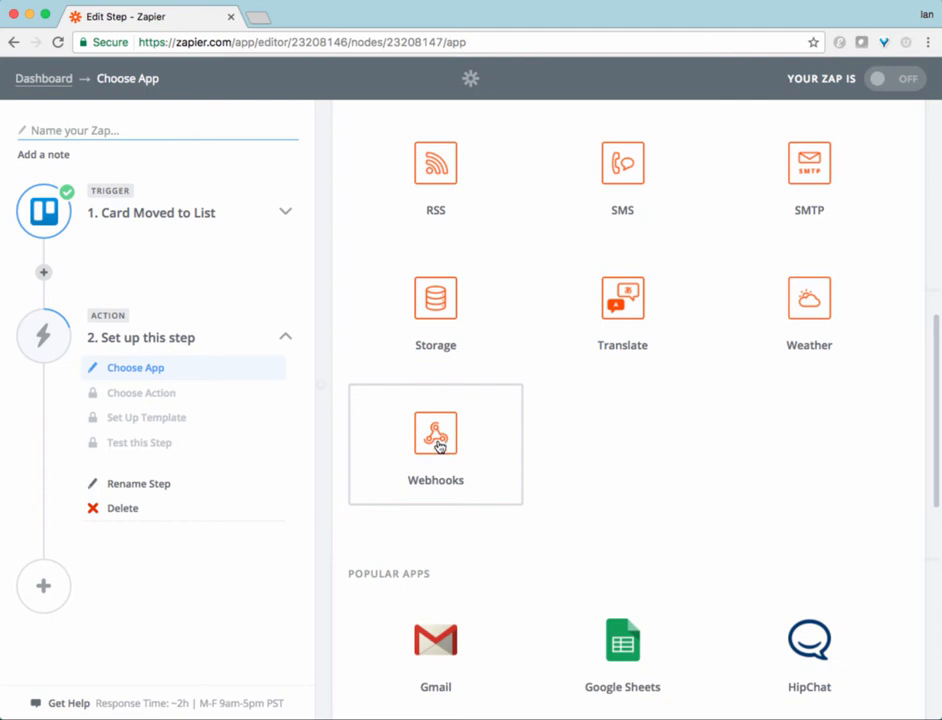
{"action": "left_click", "coordinate": [436, 441]}
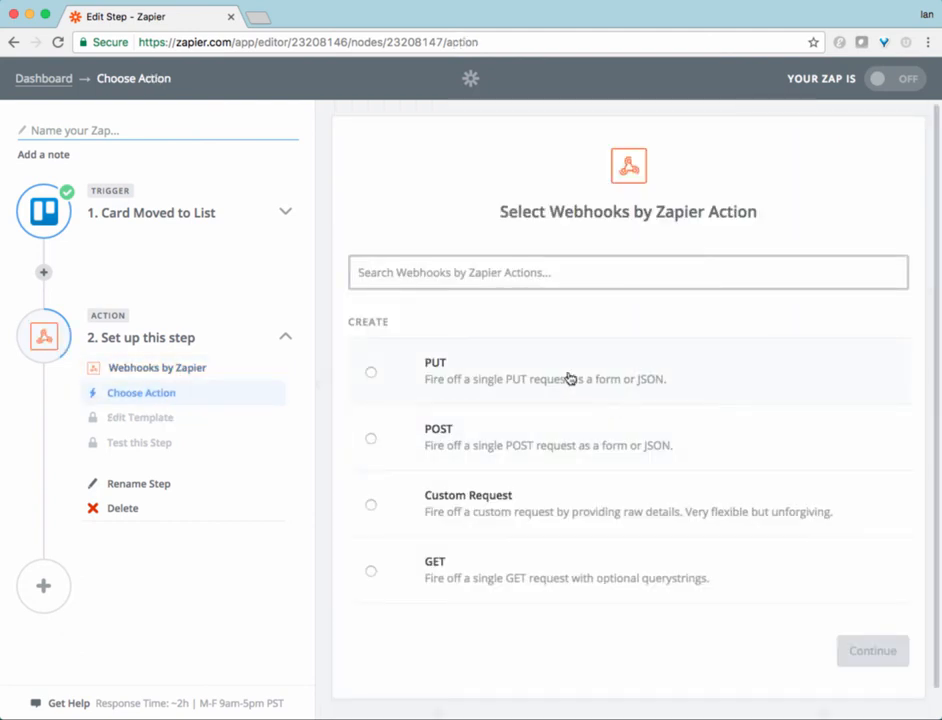
{"action": "left_click", "coordinate": [371, 438]}
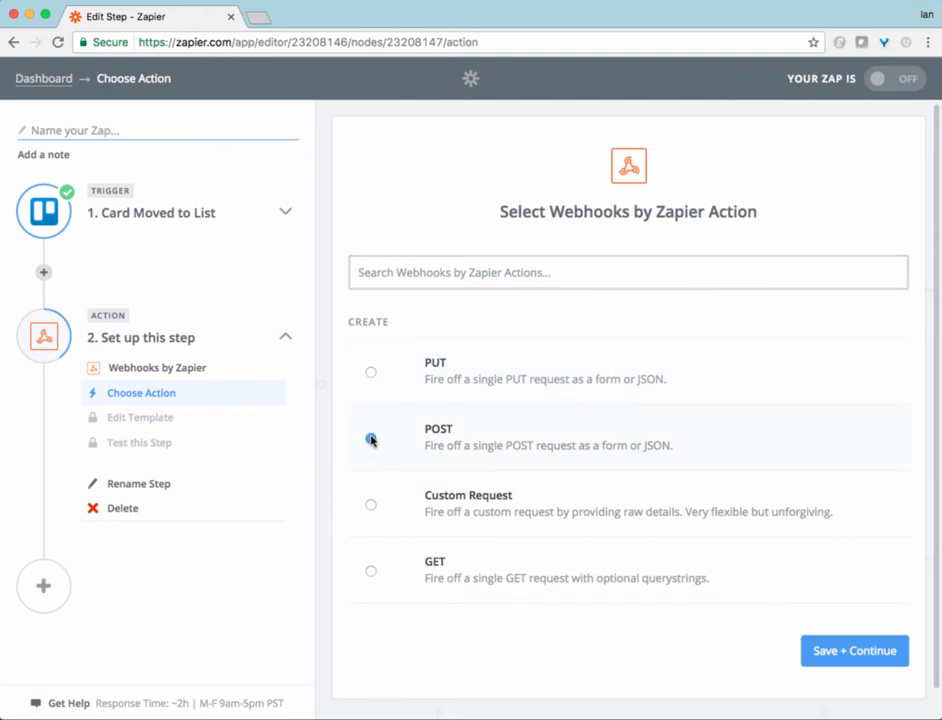
{"action": "left_click", "coordinate": [826, 650]}
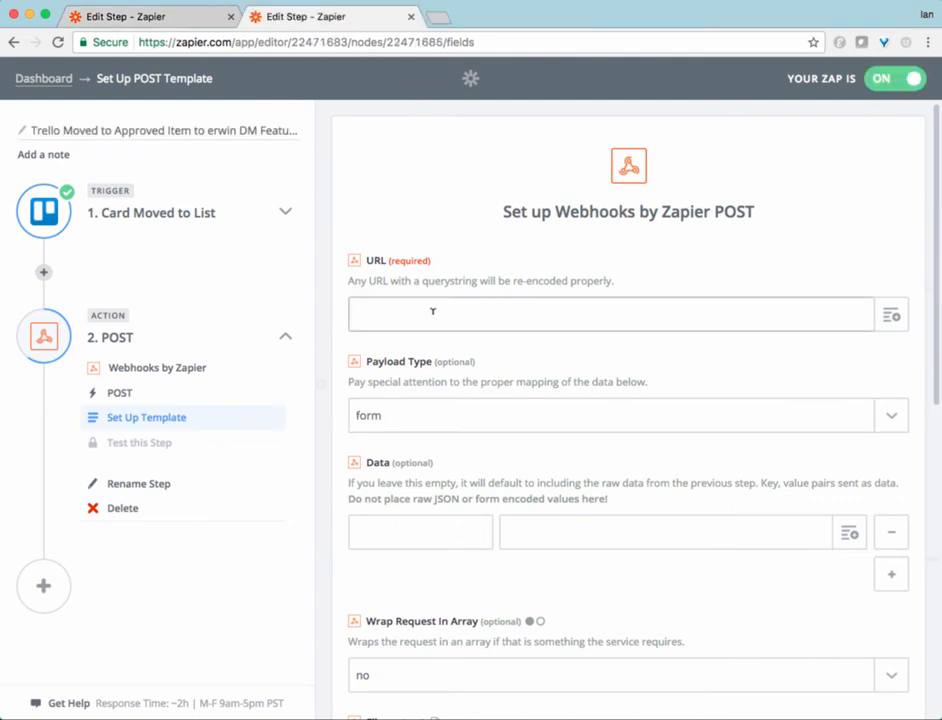
{"action": "type", "text": "https://staging.myerwin.io/api/object-import?workspace=1122"}
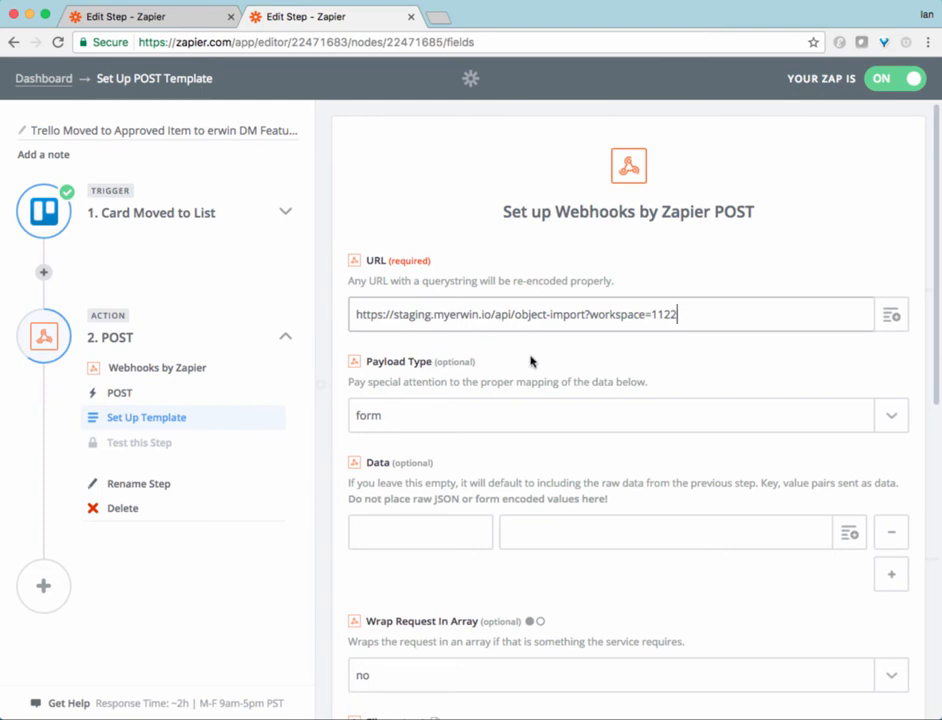
{"action": "left_click", "coordinate": [490, 527]}
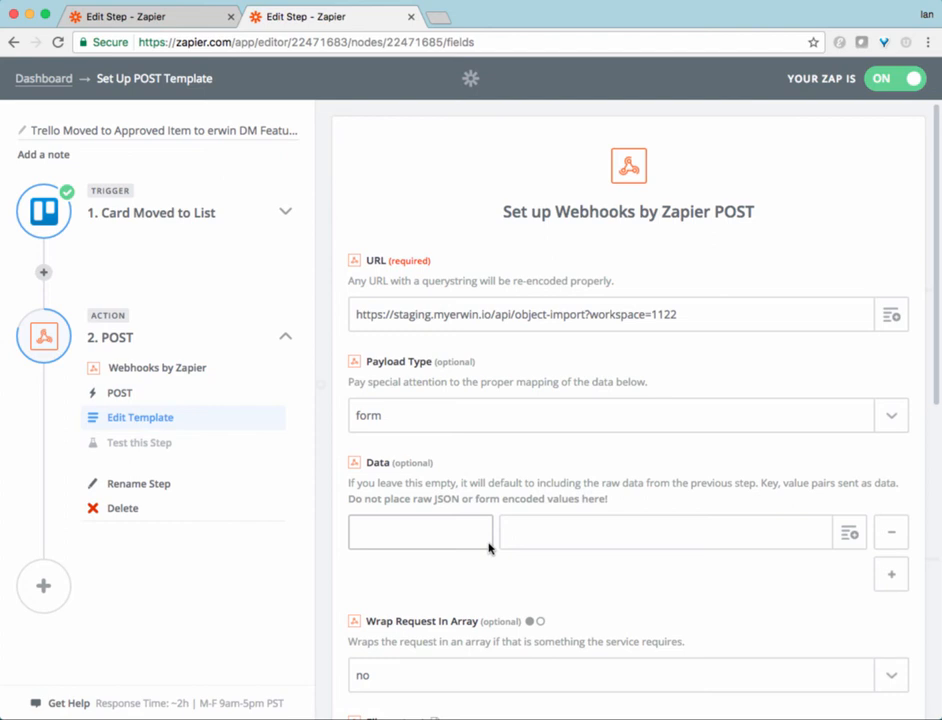
{"action": "left_click", "coordinate": [486, 573]}
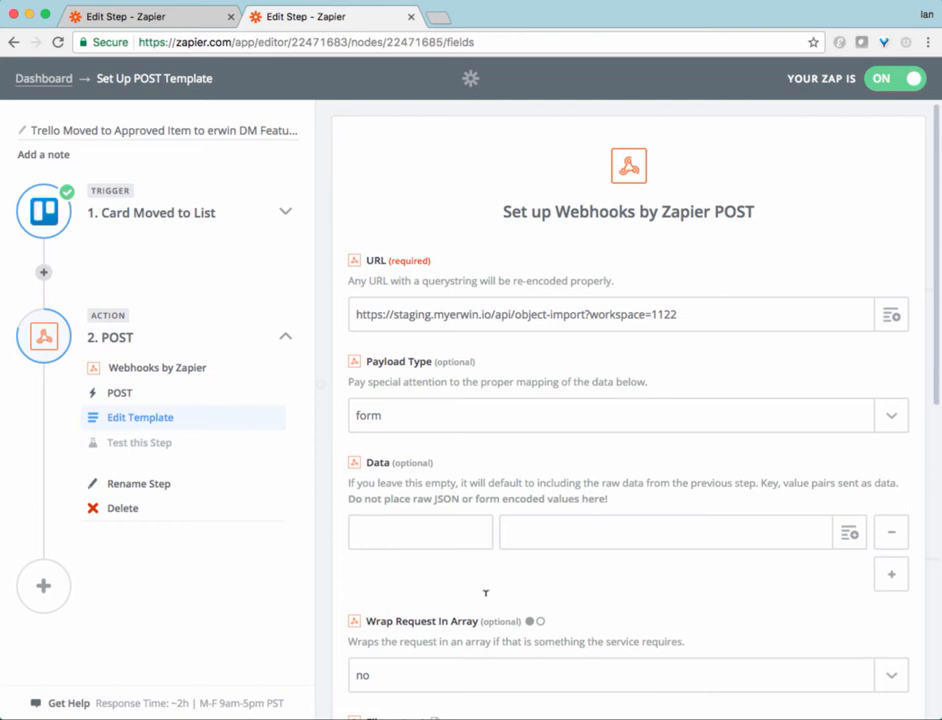
Step: Enter the header line Name,Description,Object Type, Status in the File field and start a new line
{"action": "scroll", "coordinate": [486, 593], "scroll_direction": "down", "scroll_amount": 5}
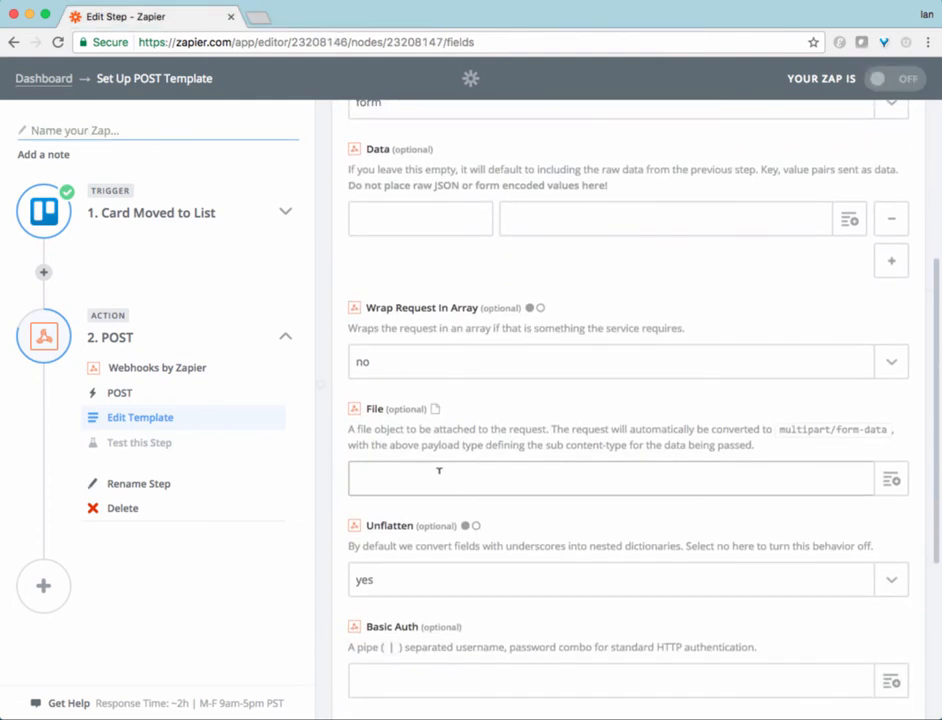
{"action": "left_click", "coordinate": [446, 474]}
{"action": "type", "text": "Name,Description,Object Type, Status"}
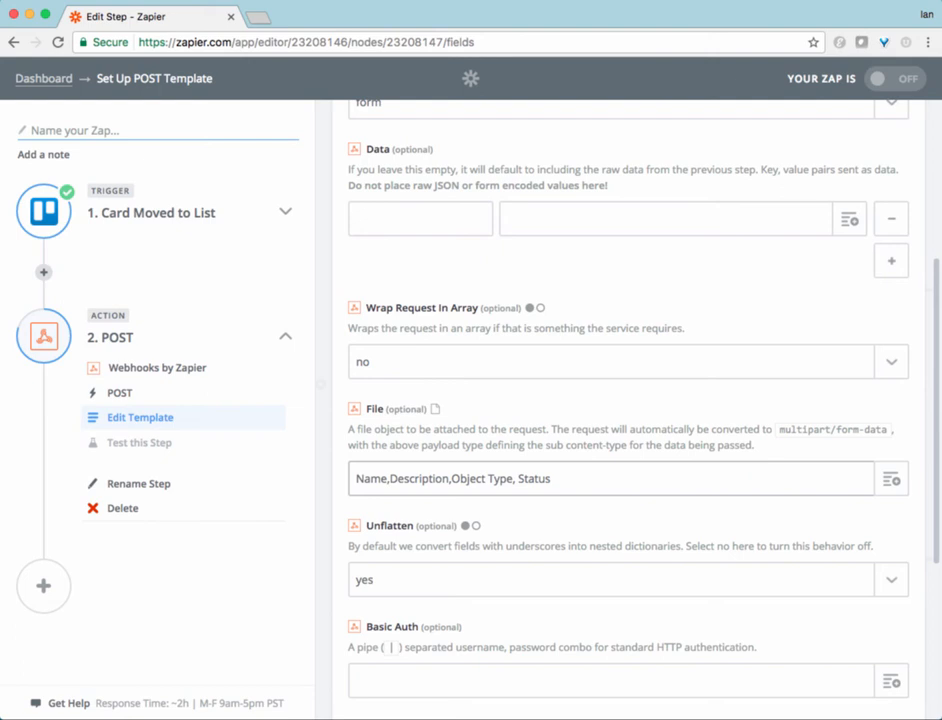
{"action": "key", "text": "Return"}
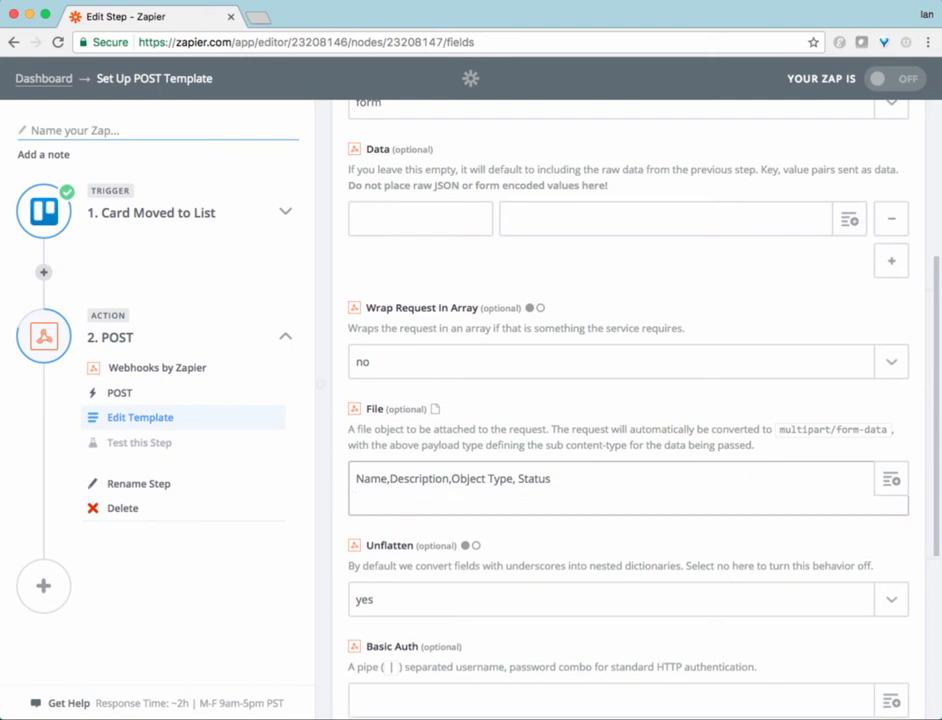
Step: On the File field's second line, insert the trigger's Card Name and Card Desc fields comma-separated, followed by ,Feature,Approved
{"action": "left_click", "coordinate": [893, 482]}
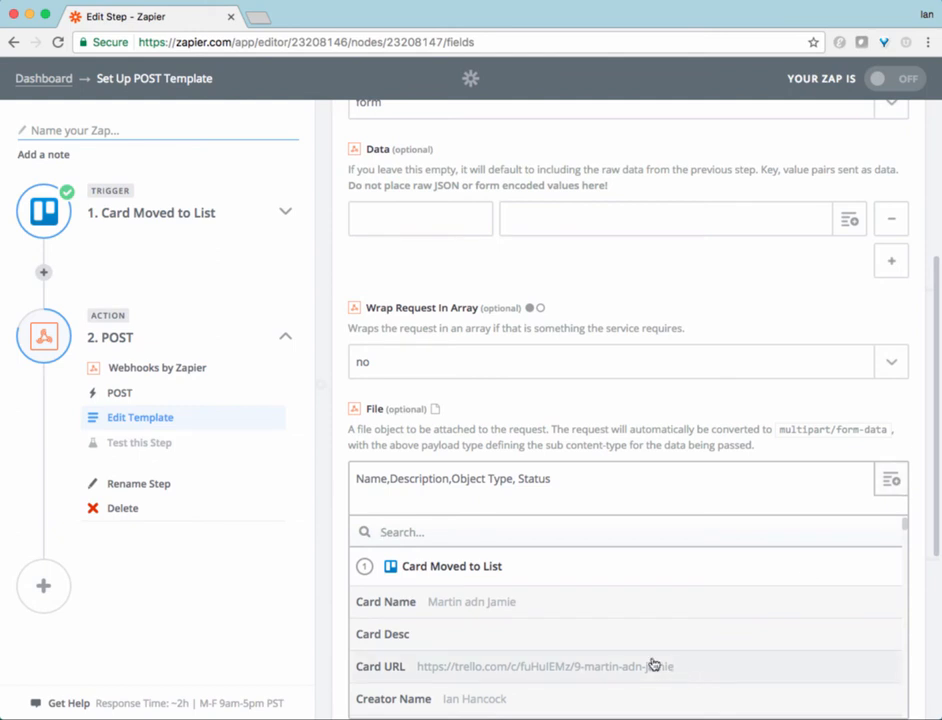
{"action": "left_click", "coordinate": [543, 612]}
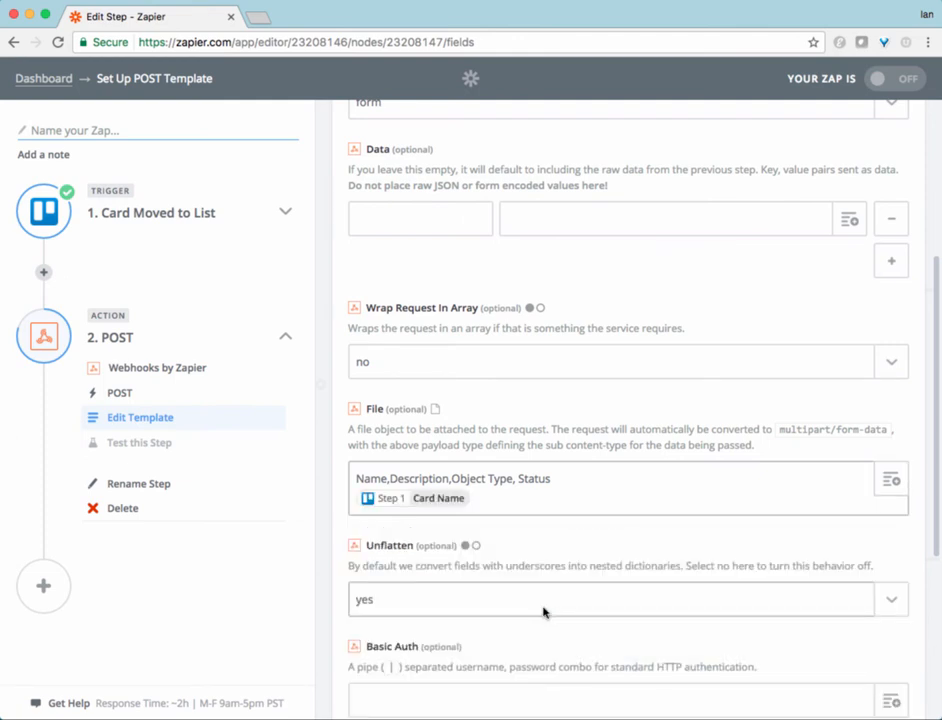
{"action": "type", "text": ","}
{"action": "left_click", "coordinate": [891, 480]}
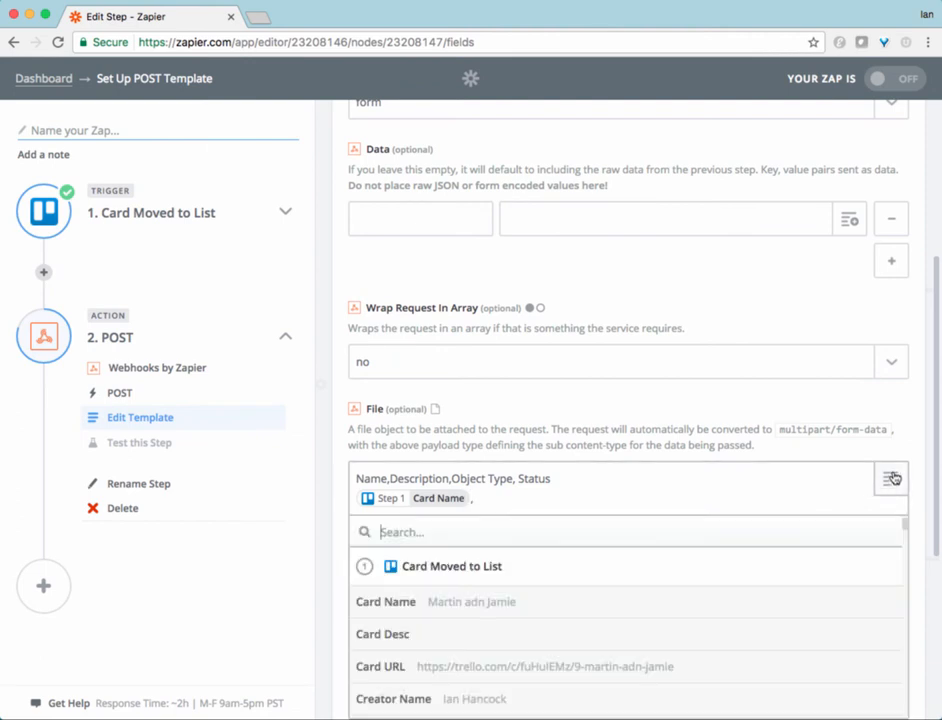
{"action": "left_click", "coordinate": [491, 635]}
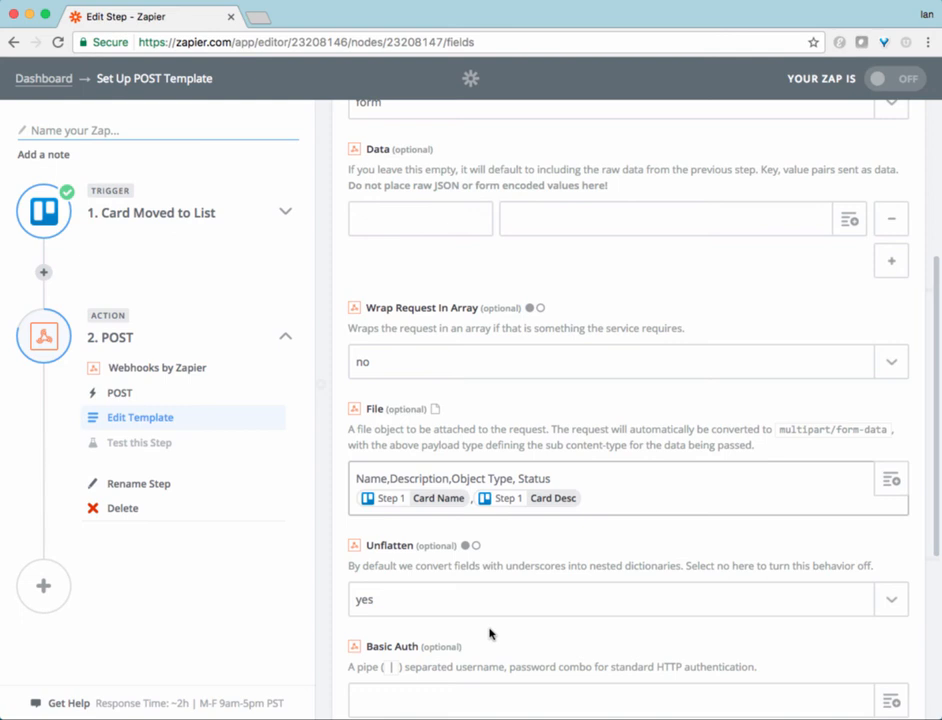
{"action": "type", "text": ",Feature,Approved"}
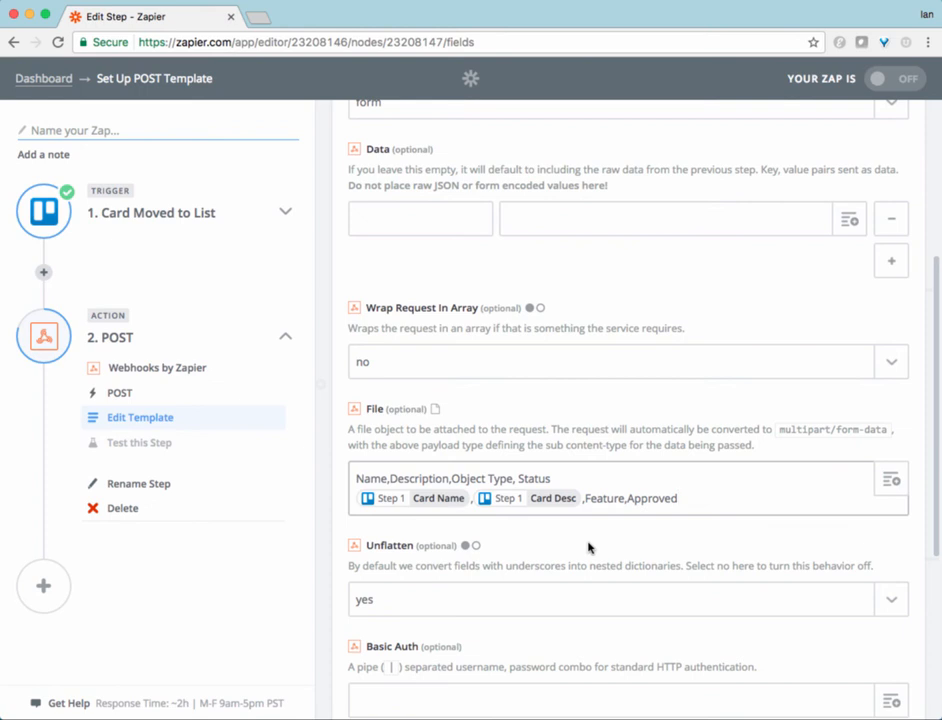
Step: Set Unflatten to no and enter the account username followed by a pipe in Basic Auth
{"action": "scroll", "coordinate": [588, 547], "scroll_direction": "down", "scroll_amount": 4}
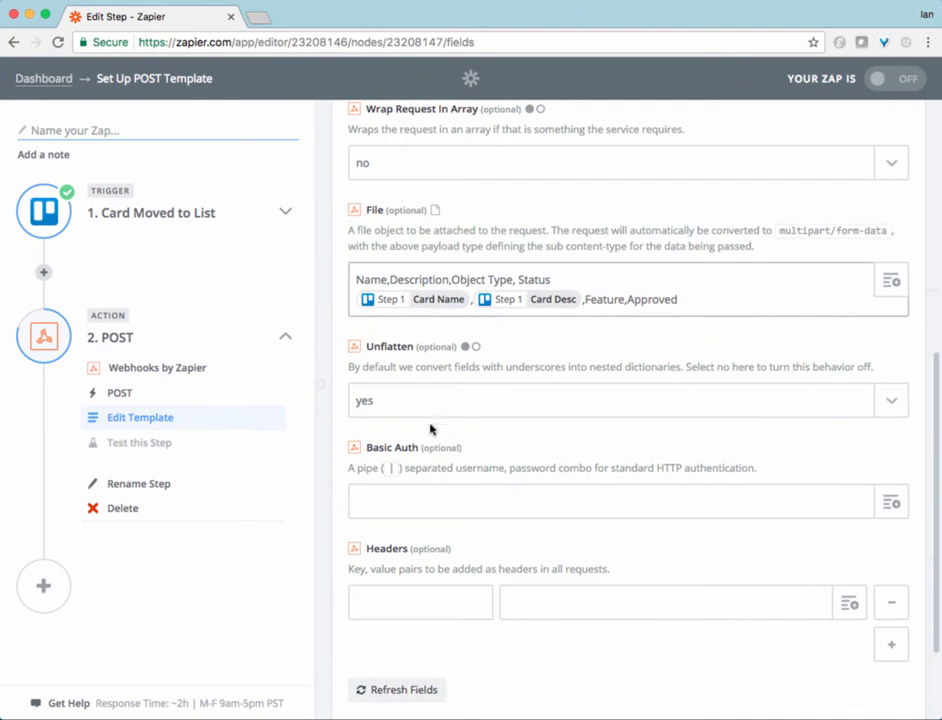
{"action": "left_click", "coordinate": [437, 397]}
{"action": "left_click", "coordinate": [370, 497]}
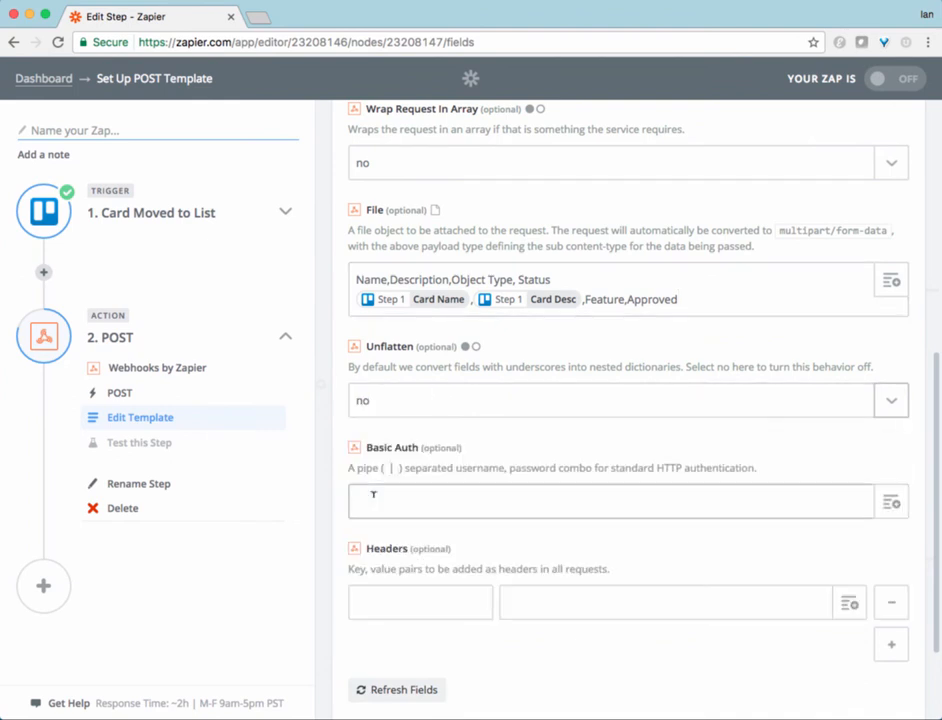
{"action": "left_click", "coordinate": [411, 503]}
{"action": "type", "text": "IanH!"}
{"action": "key", "text": "BackSpace"}
{"action": "type", "text": "|"}
Step: Continue to test the POST step and open the sent post for review
{"action": "scroll", "coordinate": [803, 582], "scroll_direction": "down", "scroll_amount": 2}
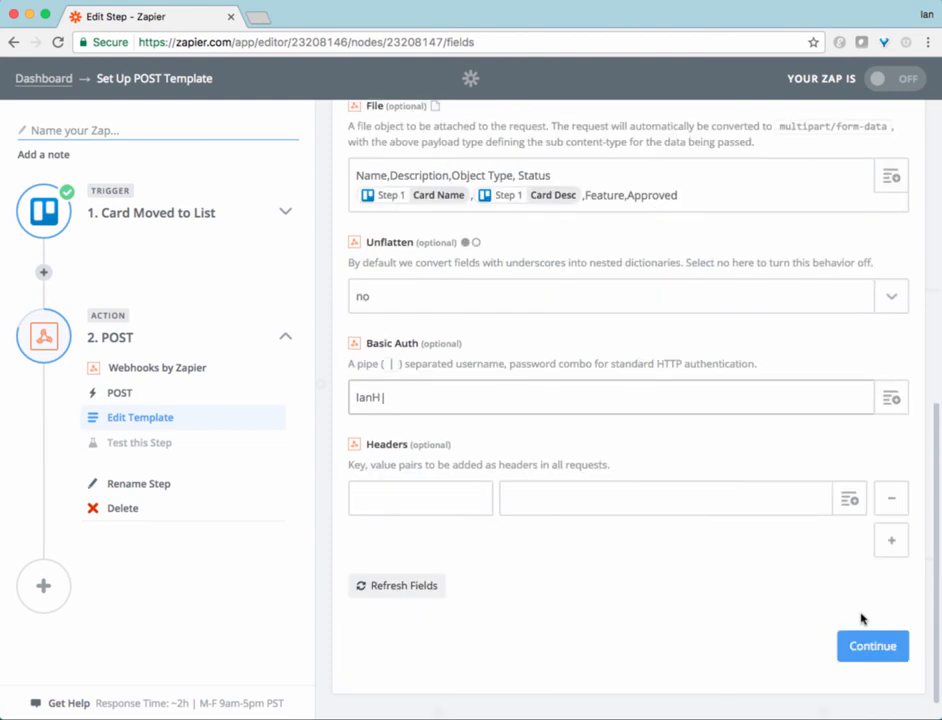
{"action": "left_click", "coordinate": [871, 647]}
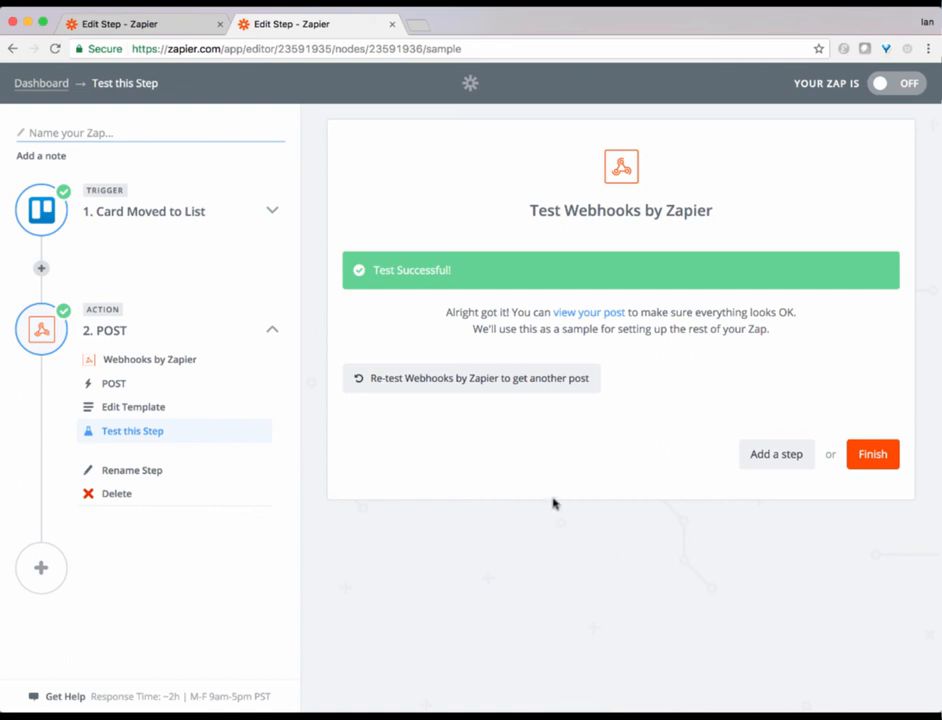
{"action": "left_click", "coordinate": [592, 313]}
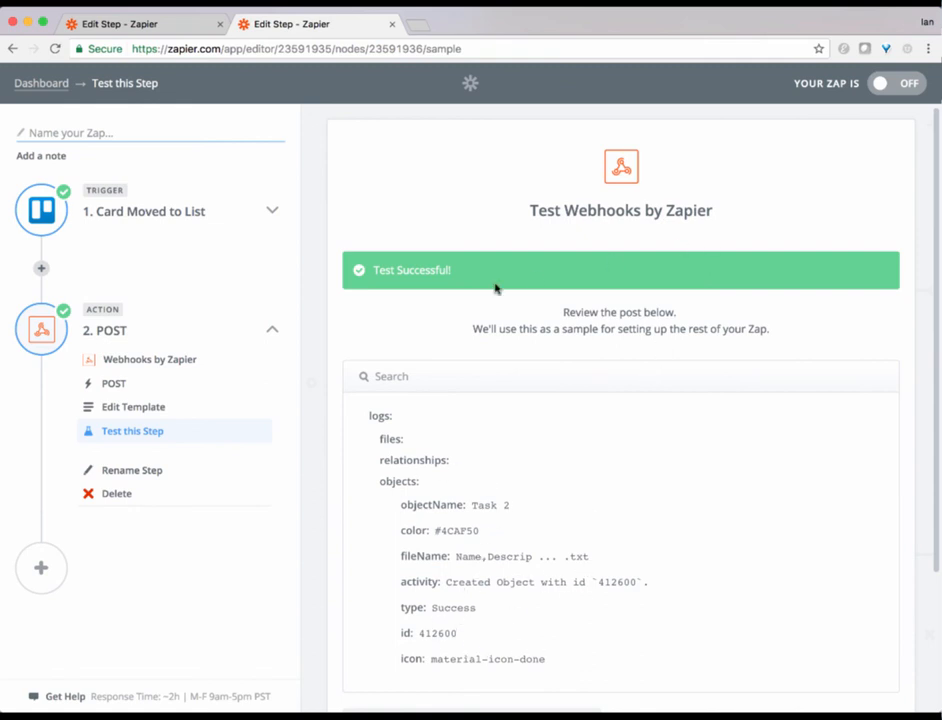
Step: Finish the Zap and name it Approved Card
{"action": "scroll", "coordinate": [715, 271], "scroll_direction": "down", "scroll_amount": 3}
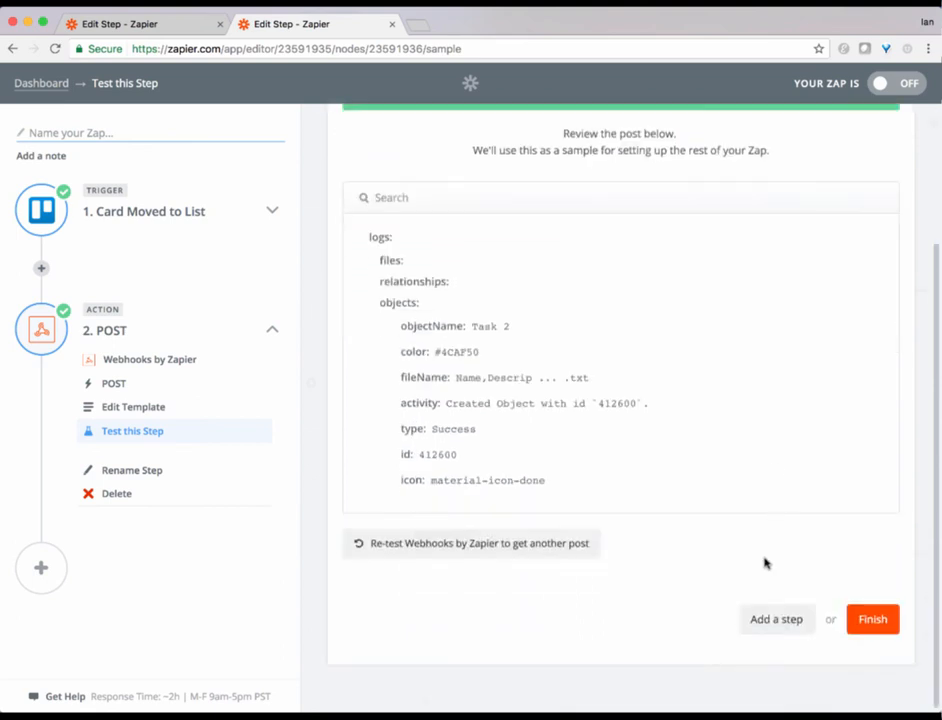
{"action": "left_click", "coordinate": [872, 619]}
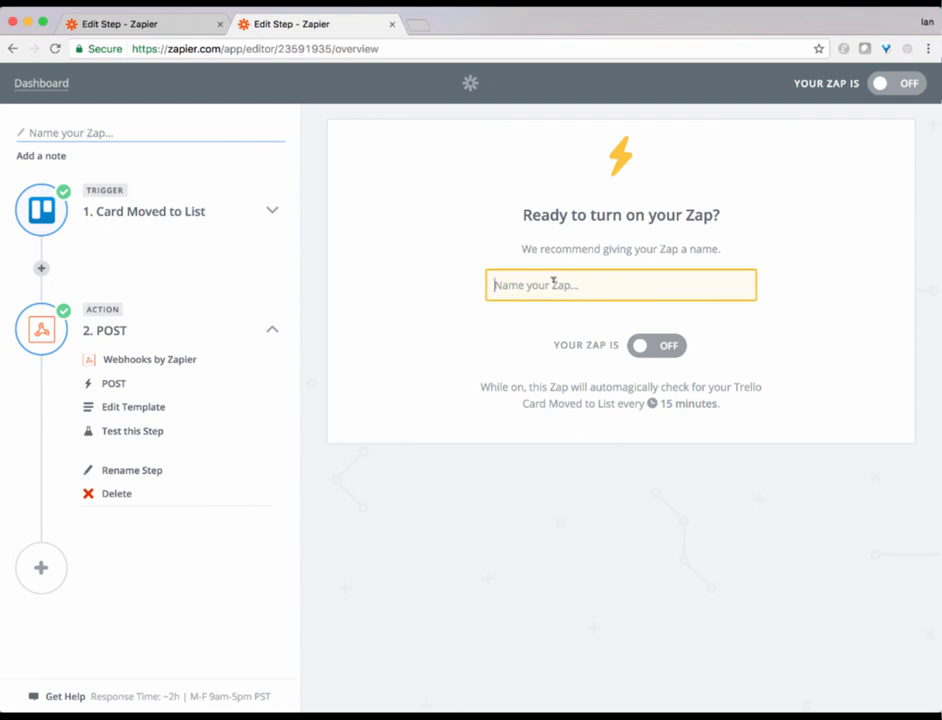
{"action": "type", "text": "Ap"}
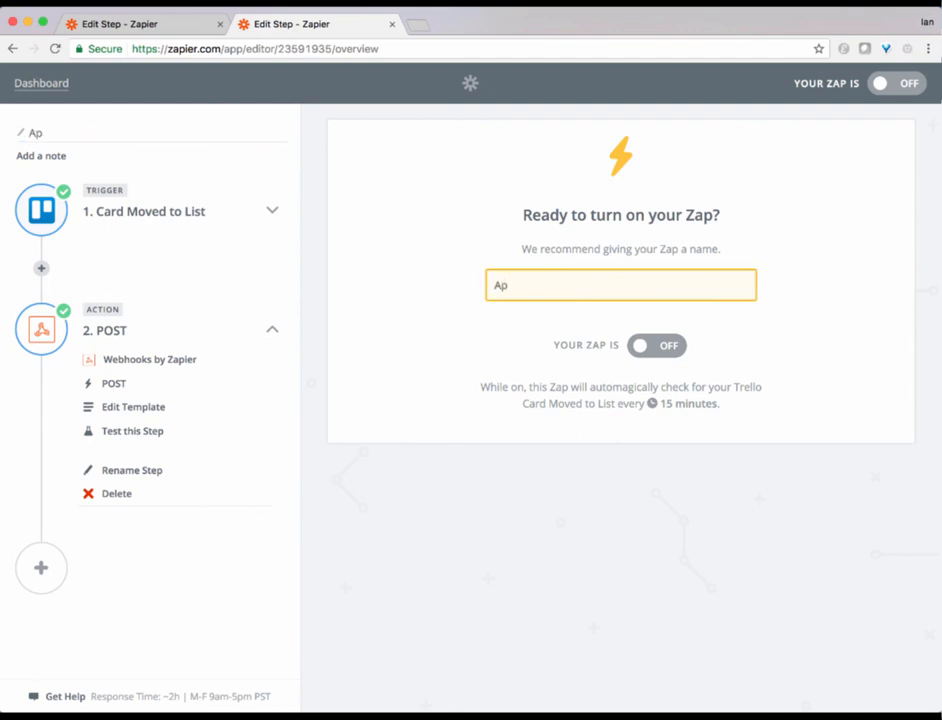
{"action": "type", "text": "proved Card"}
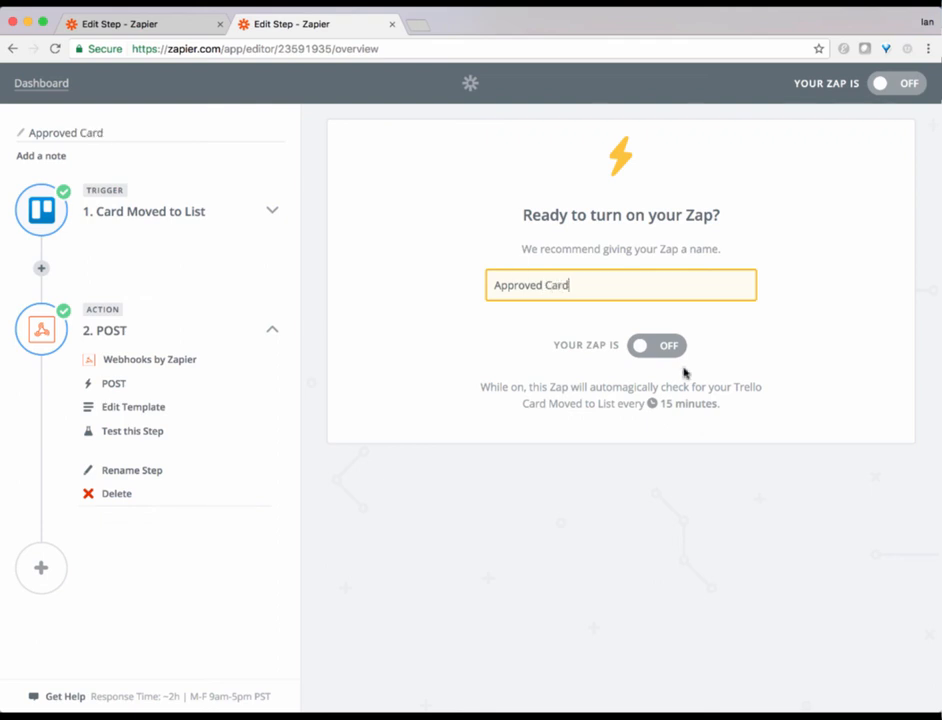
Step: Turn the Zap on and go to the Zapier dashboard
{"action": "left_click", "coordinate": [641, 350]}
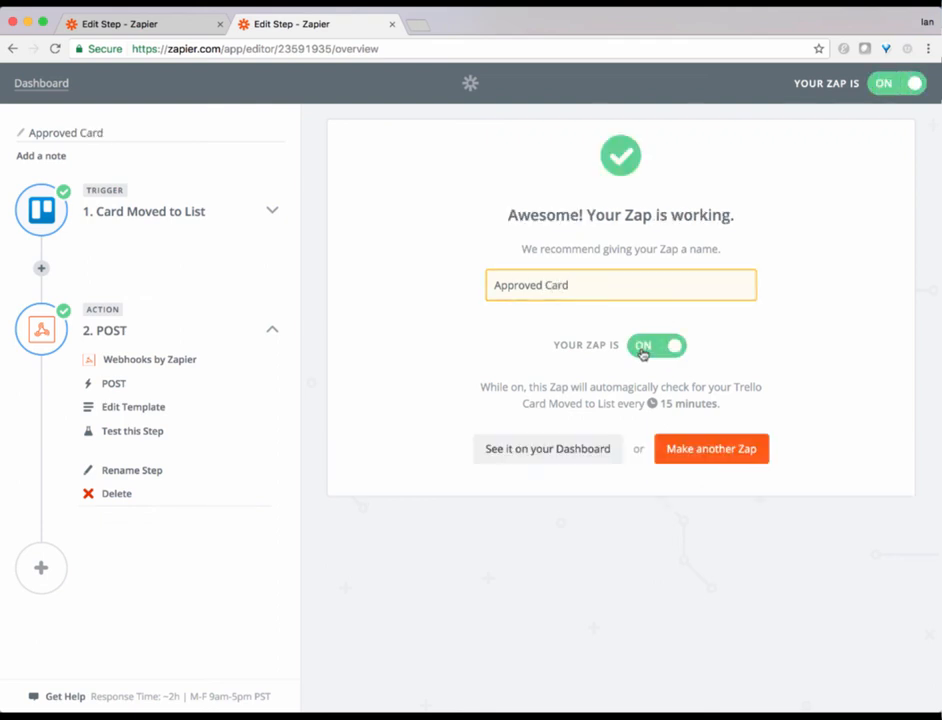
{"action": "left_click", "coordinate": [577, 452]}
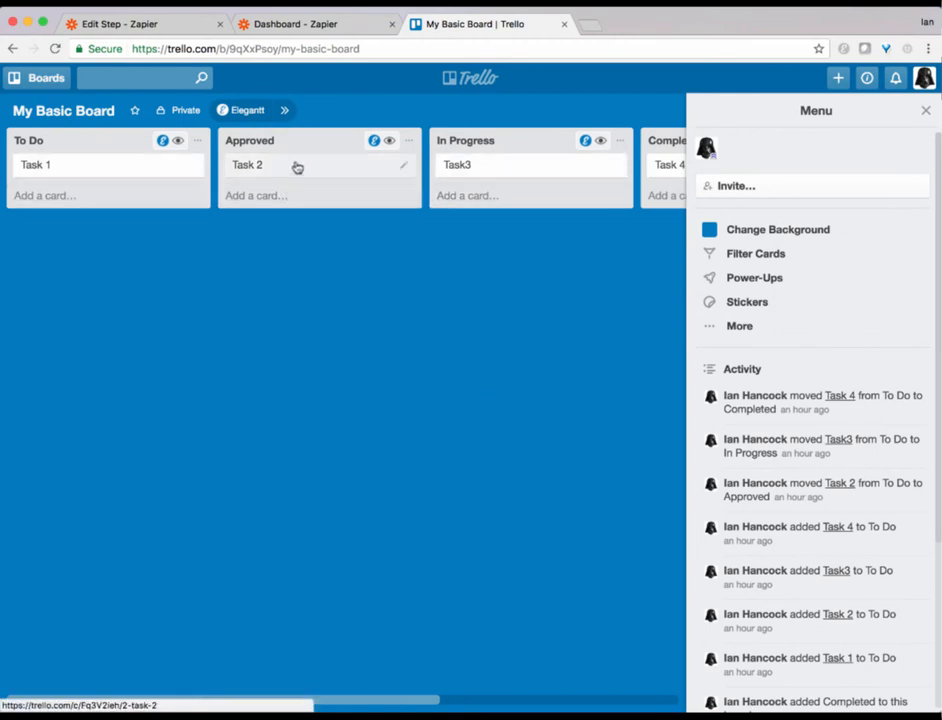
Step: In Trello, move Task 2 back to To Do, and move Task 1 and Task 2 into Approved
{"action": "left_click_drag", "start_coordinate": [290, 163], "coordinate": [88, 196]}
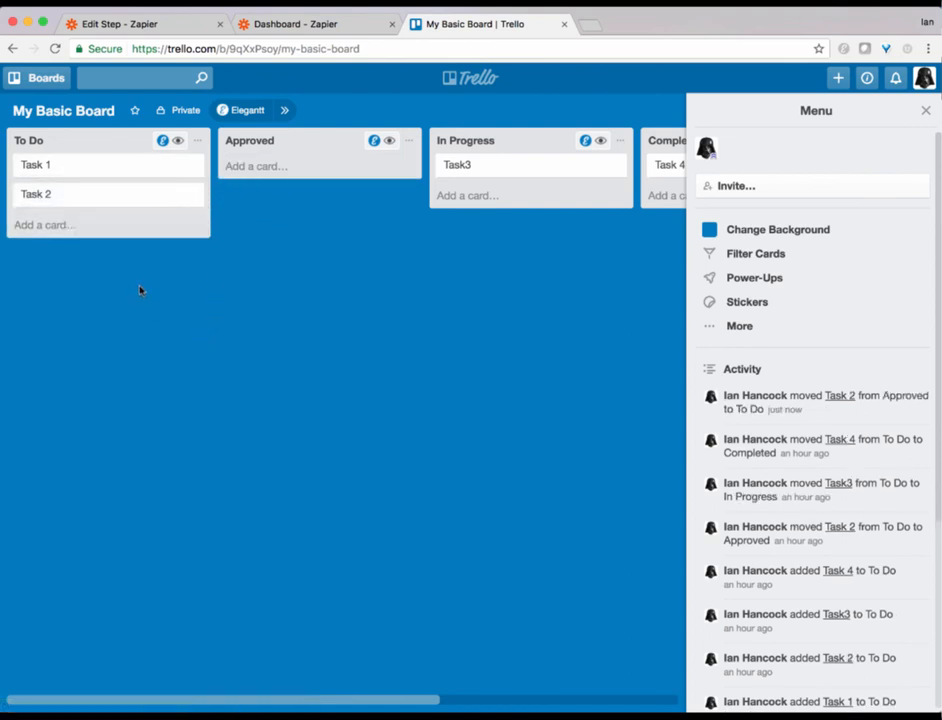
{"action": "left_click_drag", "start_coordinate": [122, 166], "coordinate": [279, 167]}
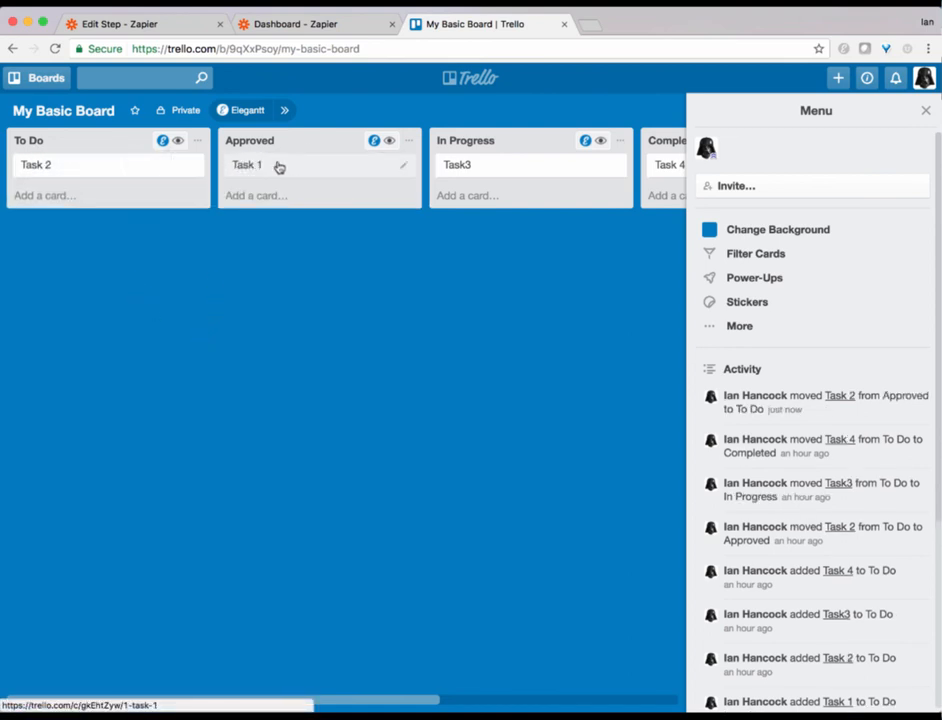
{"action": "left_click_drag", "start_coordinate": [132, 168], "coordinate": [323, 194]}
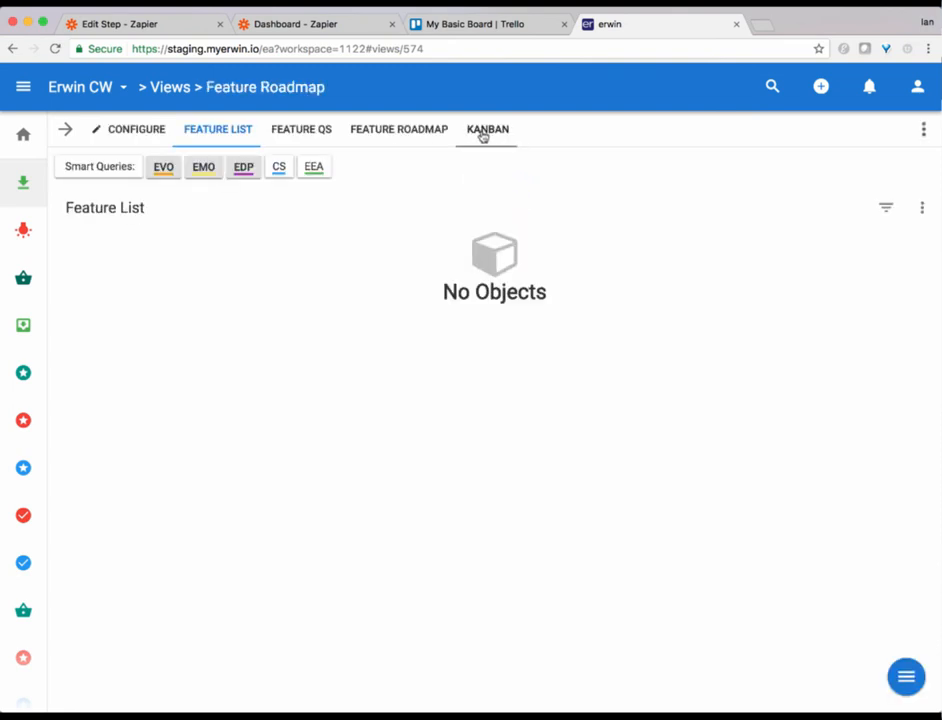
Step: Open the Kanban view of the erwin Feature Roadmap
{"action": "left_click", "coordinate": [483, 135]}
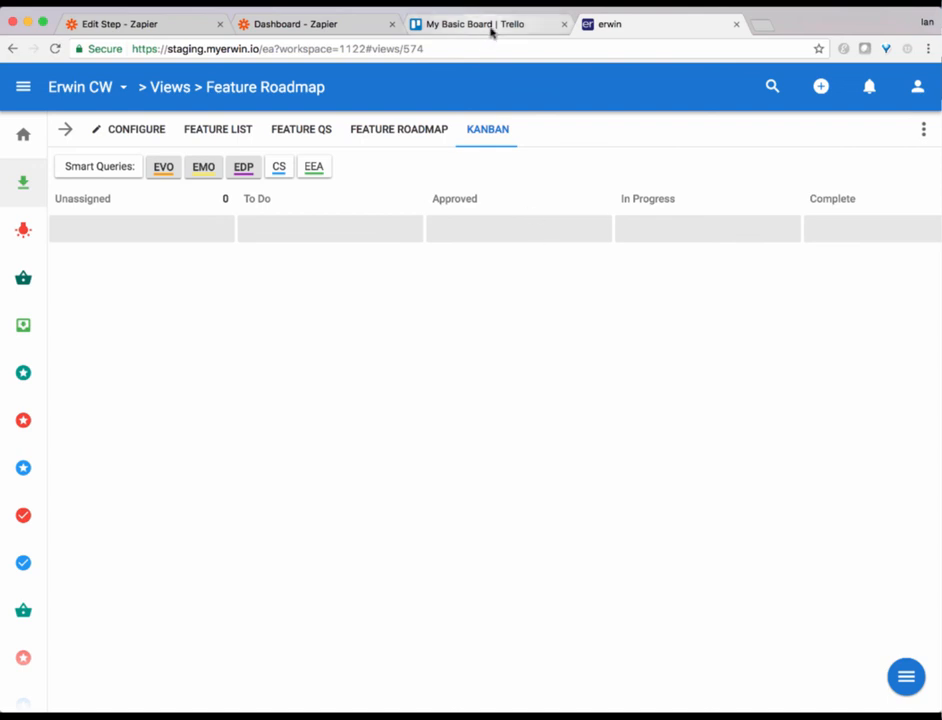
Step: Run the Approved Card Zap from the Zapier dashboard and close the status dialog
{"action": "left_click", "coordinate": [286, 29]}
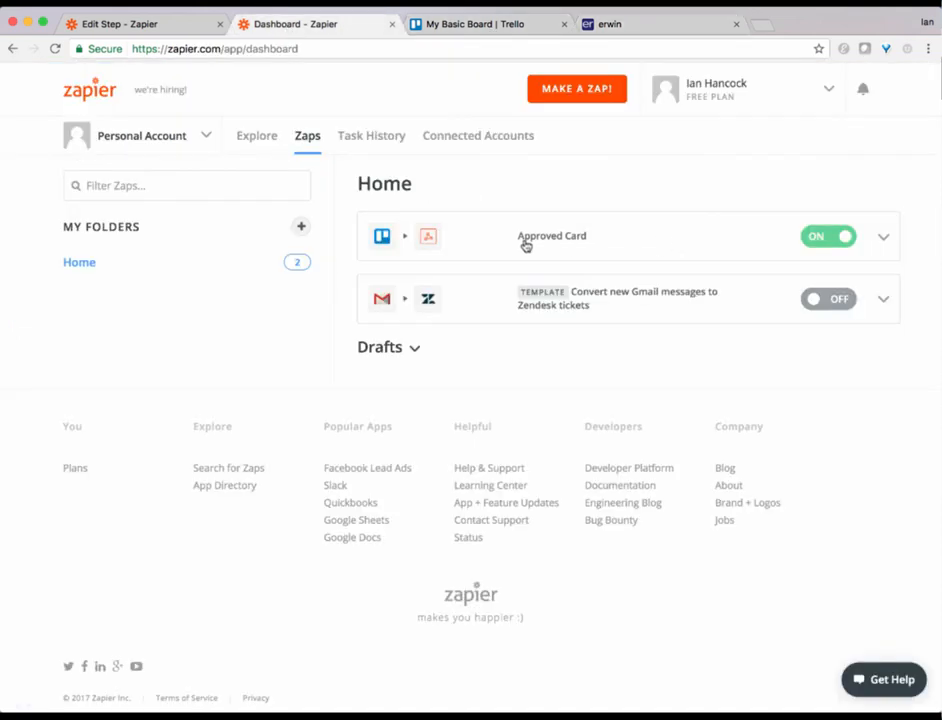
{"action": "left_click", "coordinate": [883, 236]}
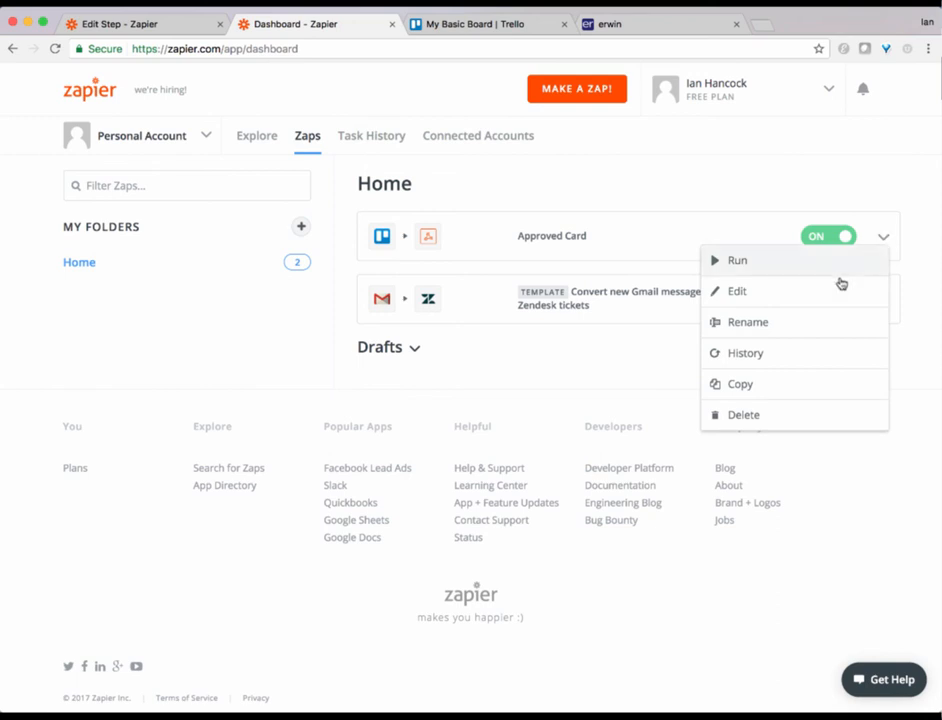
{"action": "left_click", "coordinate": [760, 268]}
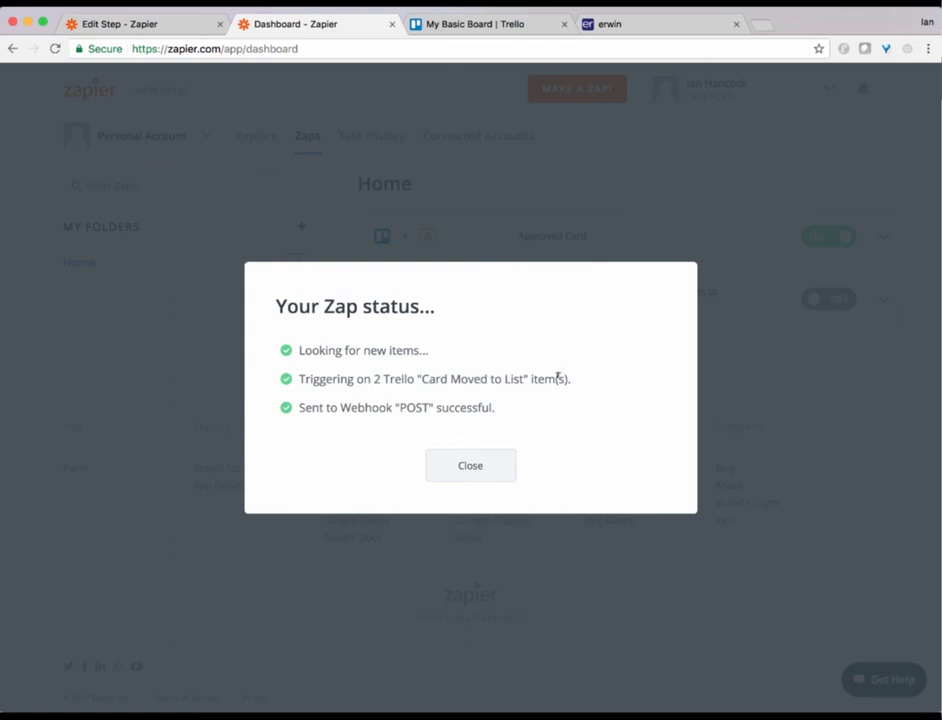
{"action": "left_click", "coordinate": [481, 468]}
Step: Reload the erwin Feature Roadmap and open its Kanban view to check the imported cards
{"action": "left_click", "coordinate": [618, 20]}
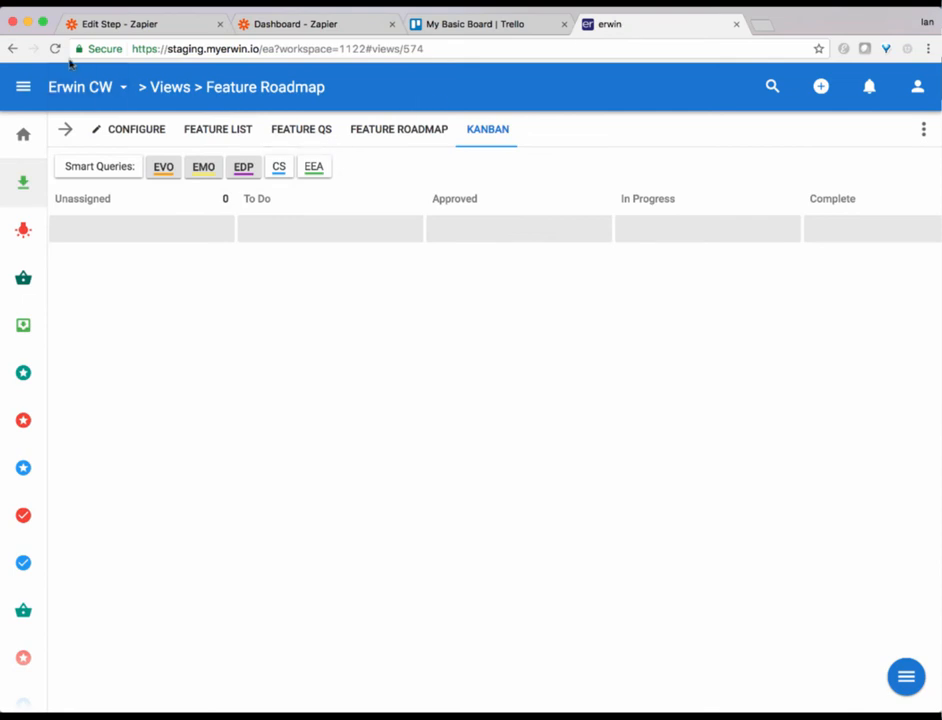
{"action": "left_click", "coordinate": [56, 49]}
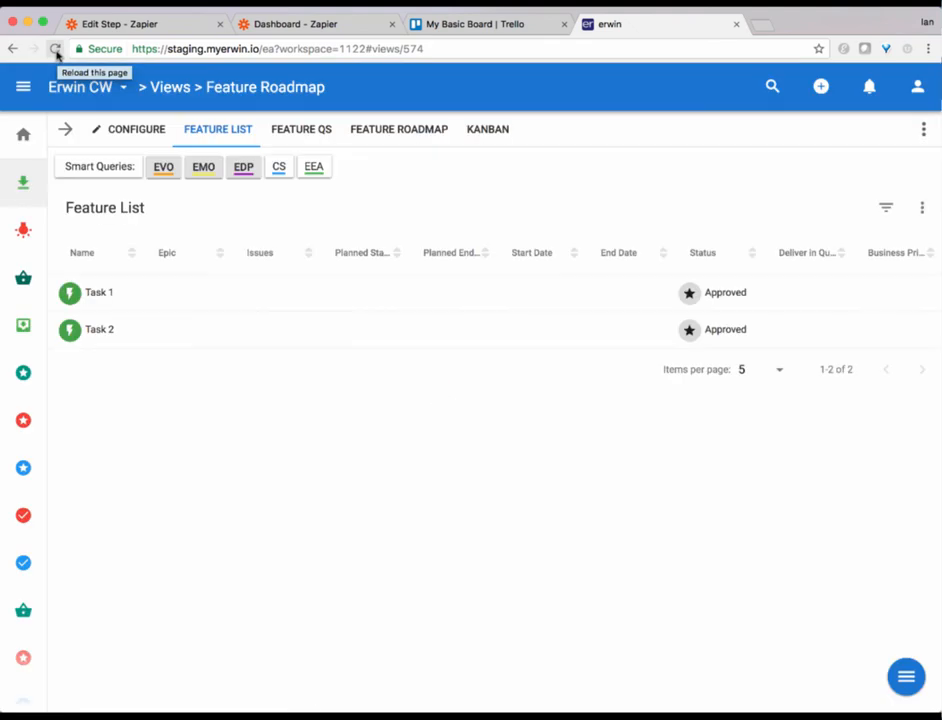
{"action": "left_click", "coordinate": [497, 133]}
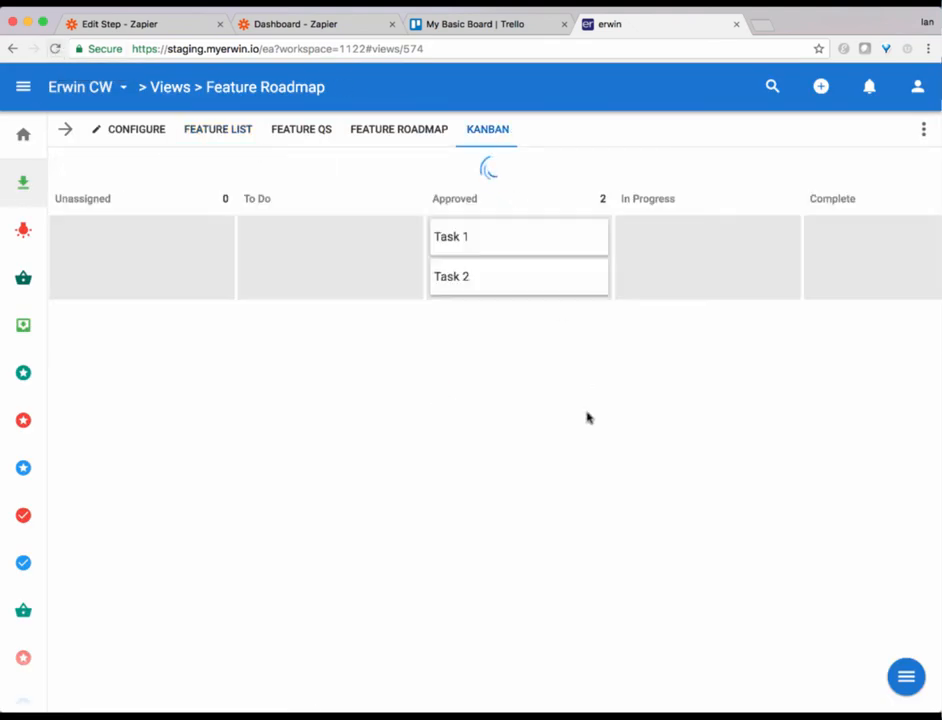